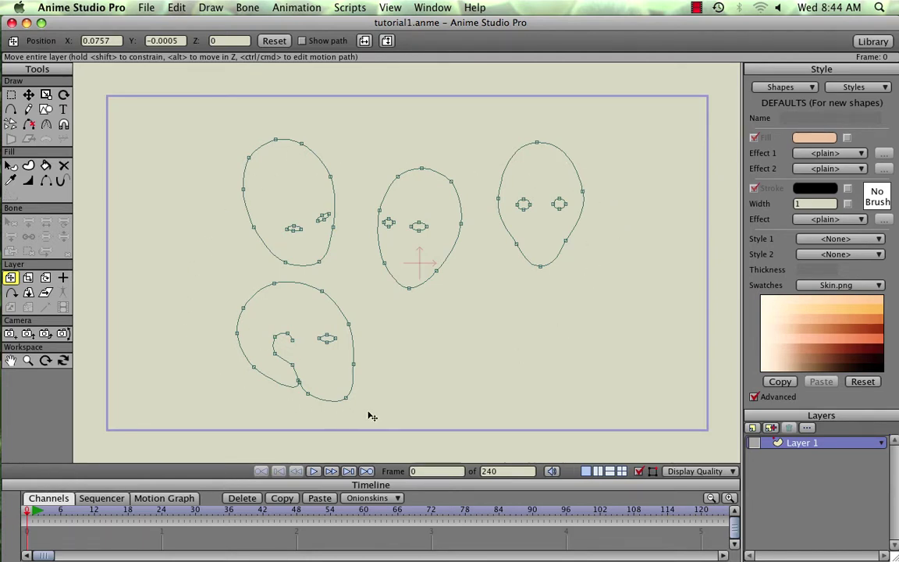
click(389, 7)
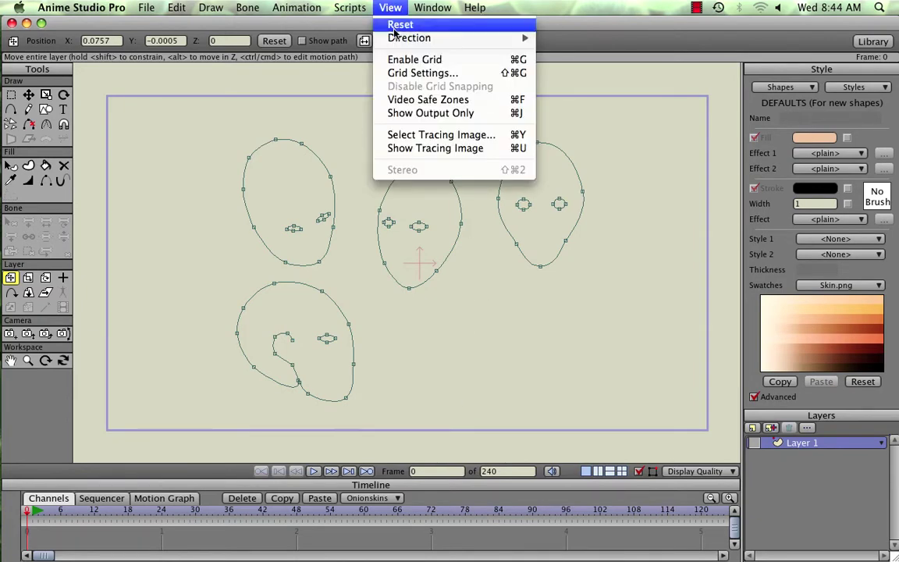
click(418, 134)
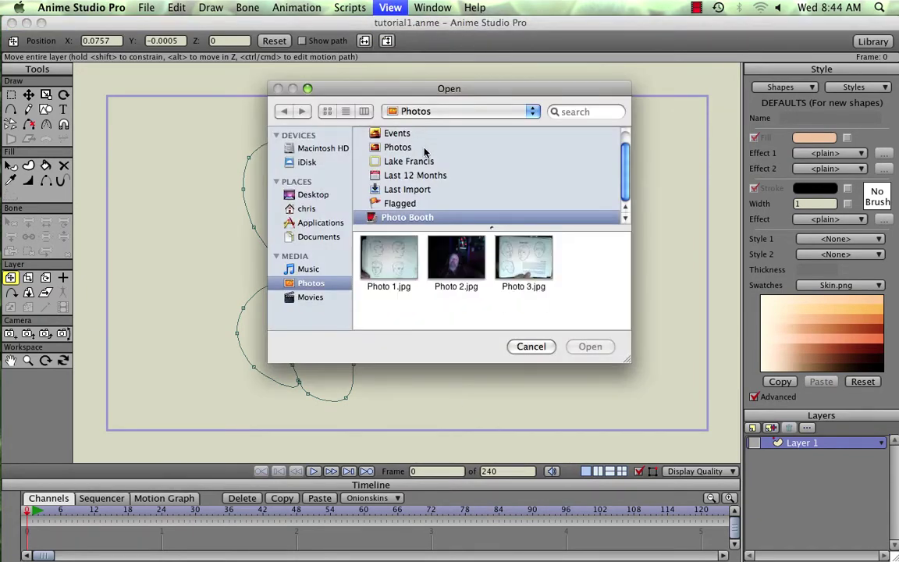
click(531, 346)
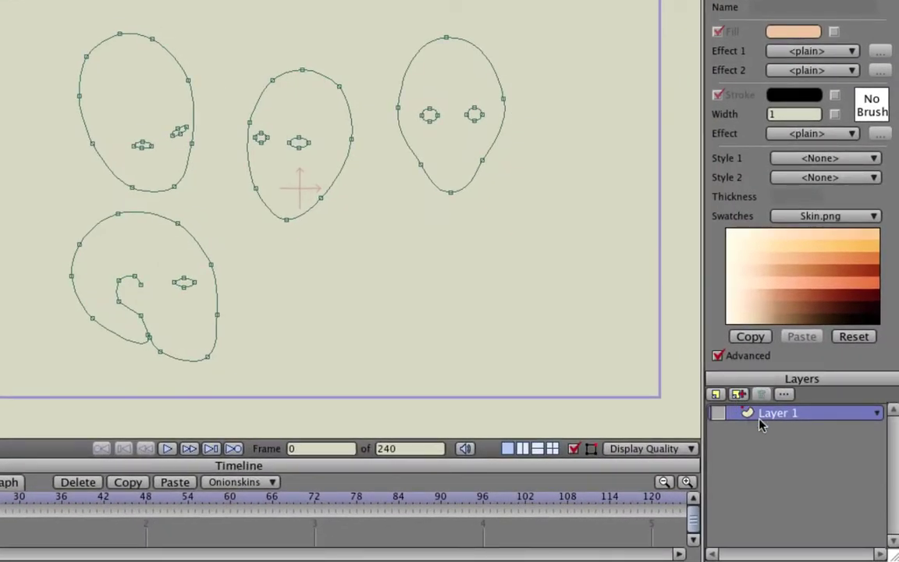
Toggle the visibility of Layer 1 several times, leaving the layer shown
click(718, 415)
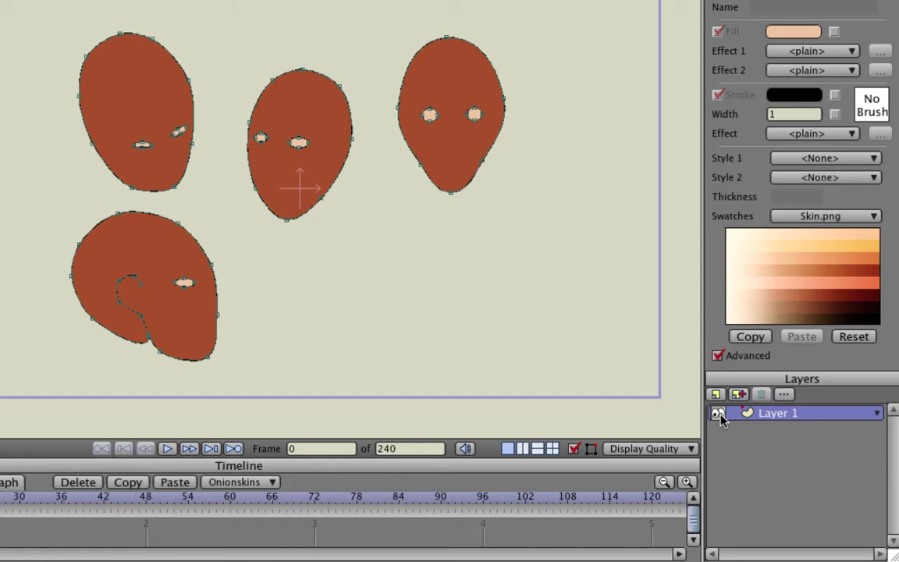
click(718, 414)
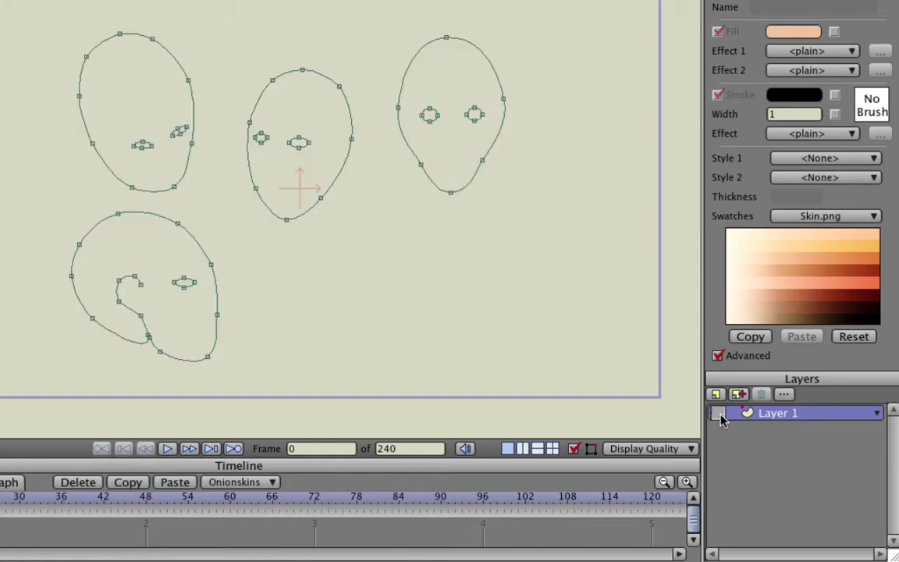
click(717, 414)
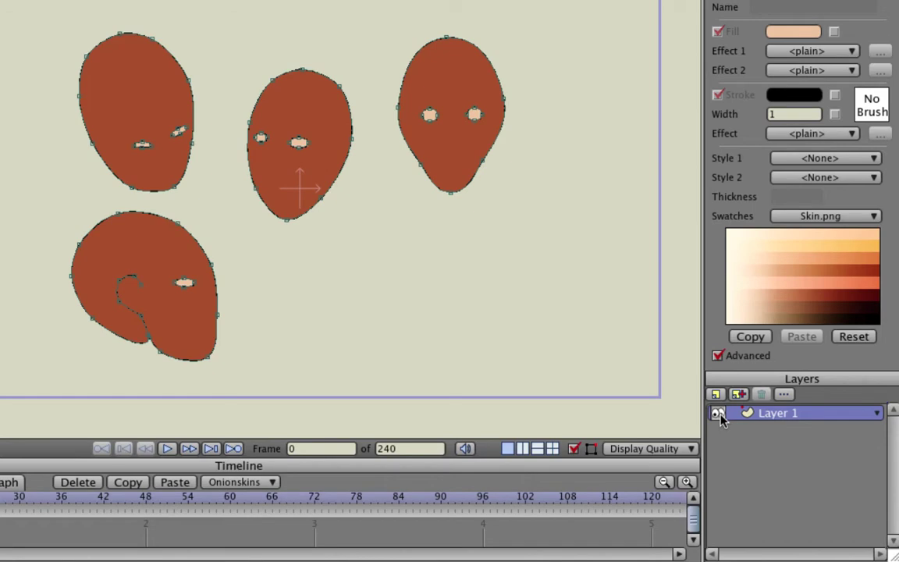
click(718, 414)
click(718, 414)
click(717, 414)
click(718, 414)
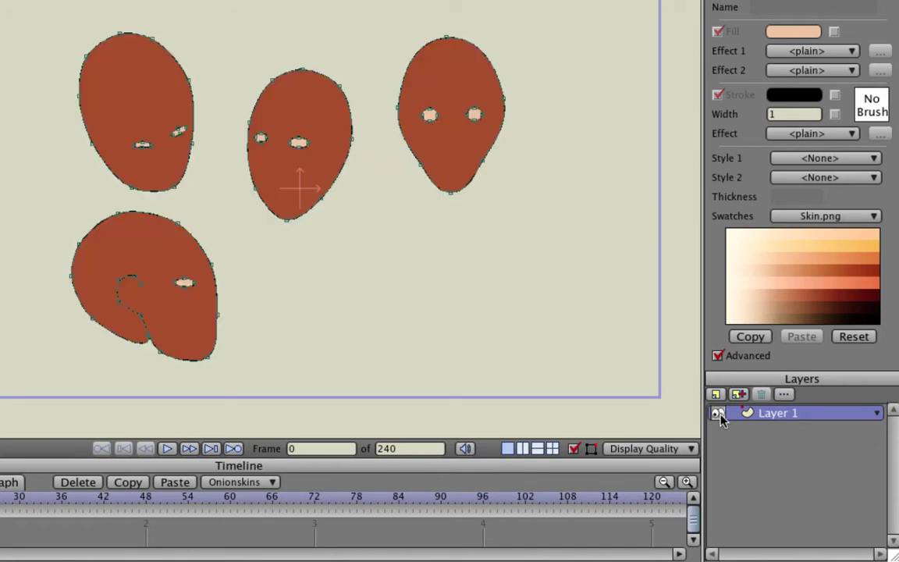
Turn off the Visible compositing effect in Layer 1's settings, apply it, and switch it back on
double_click(767, 414)
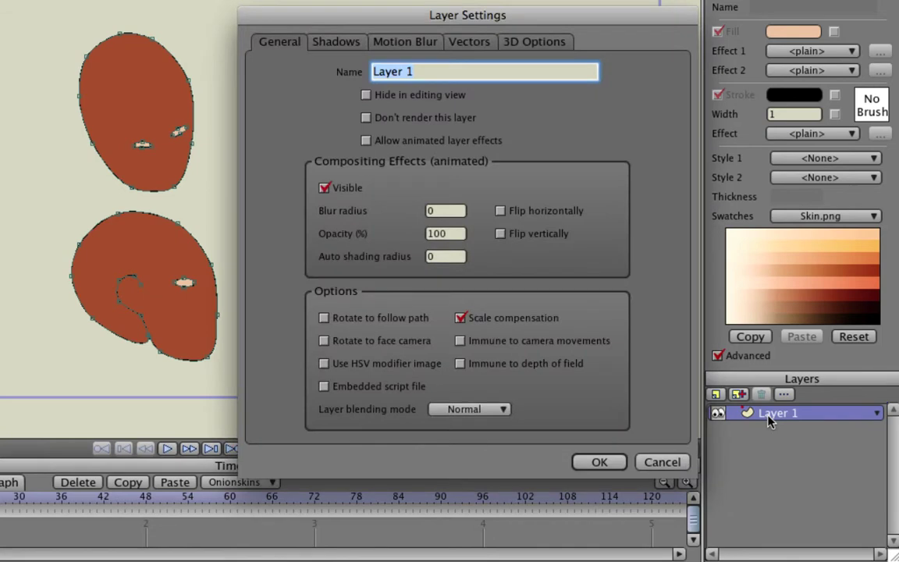
click(324, 187)
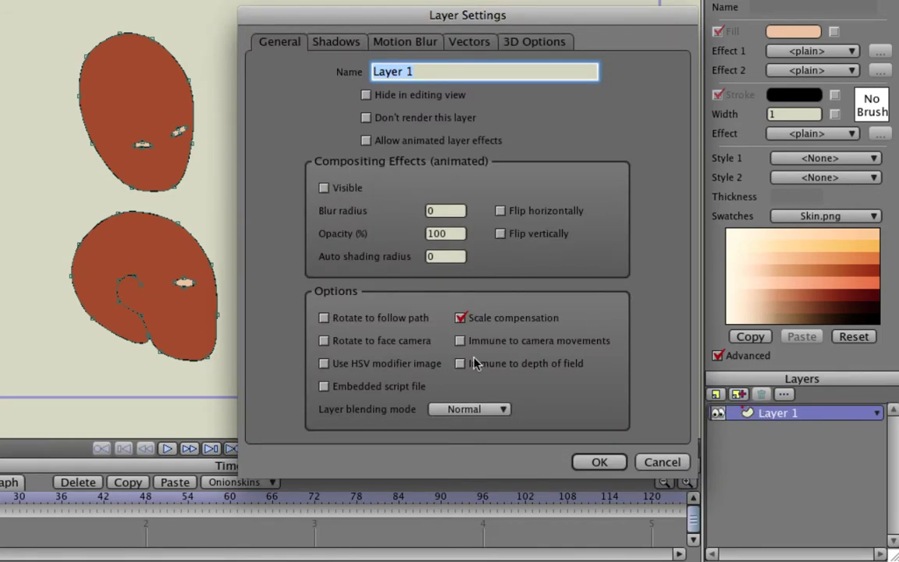
click(599, 461)
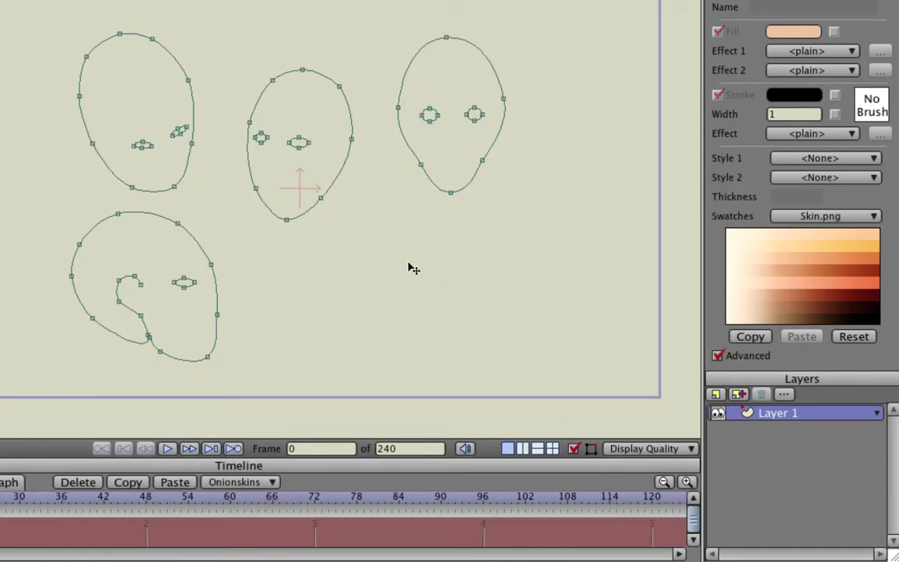
double_click(765, 419)
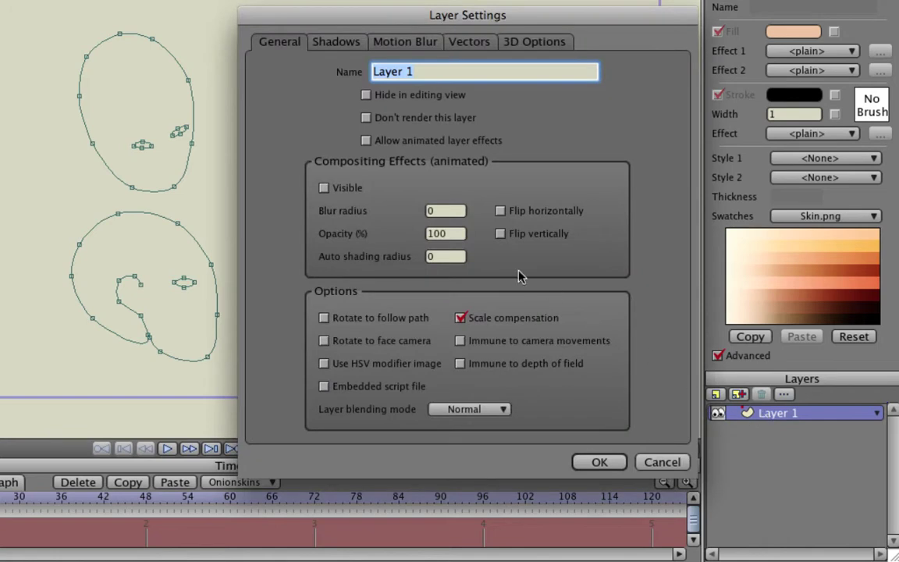
click(324, 188)
click(599, 462)
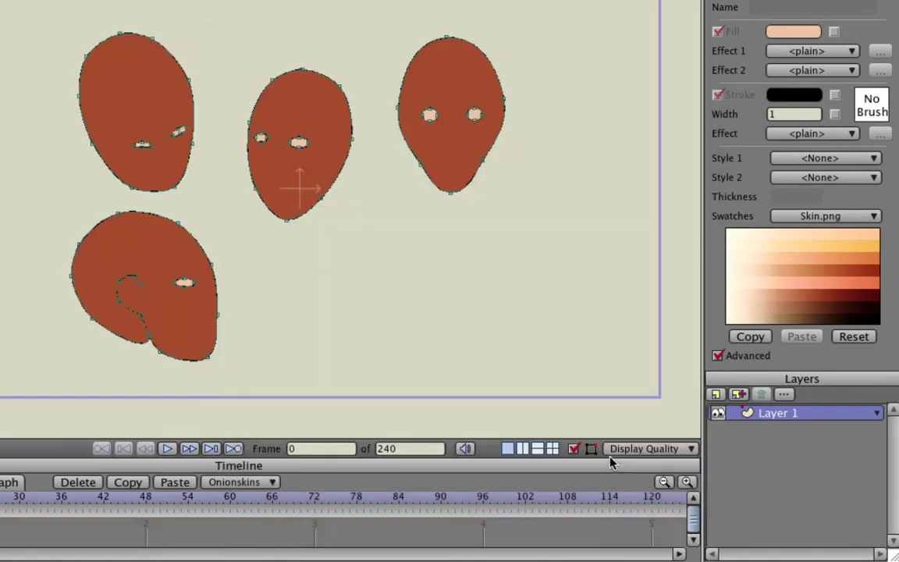
Hide and show Layer 1 twice from the layer list
click(717, 414)
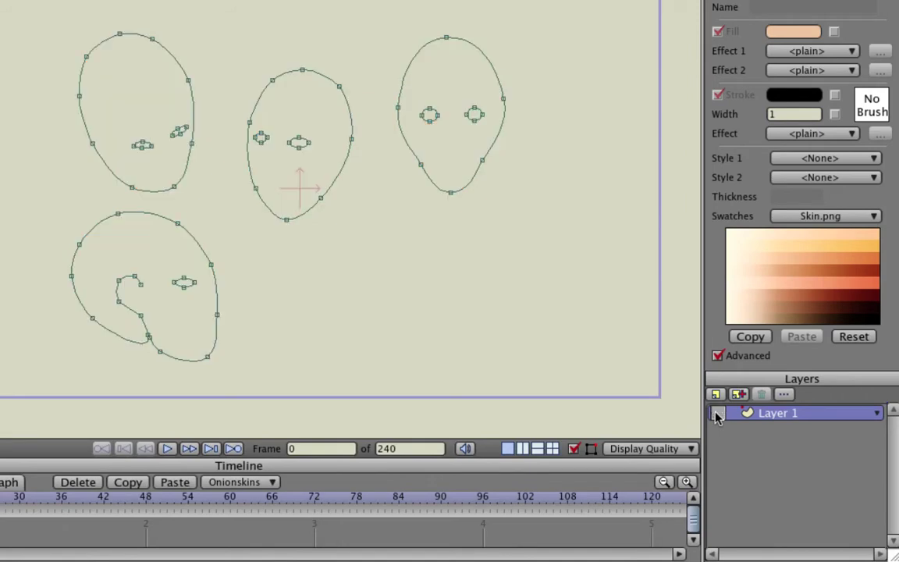
click(717, 414)
click(717, 415)
click(717, 414)
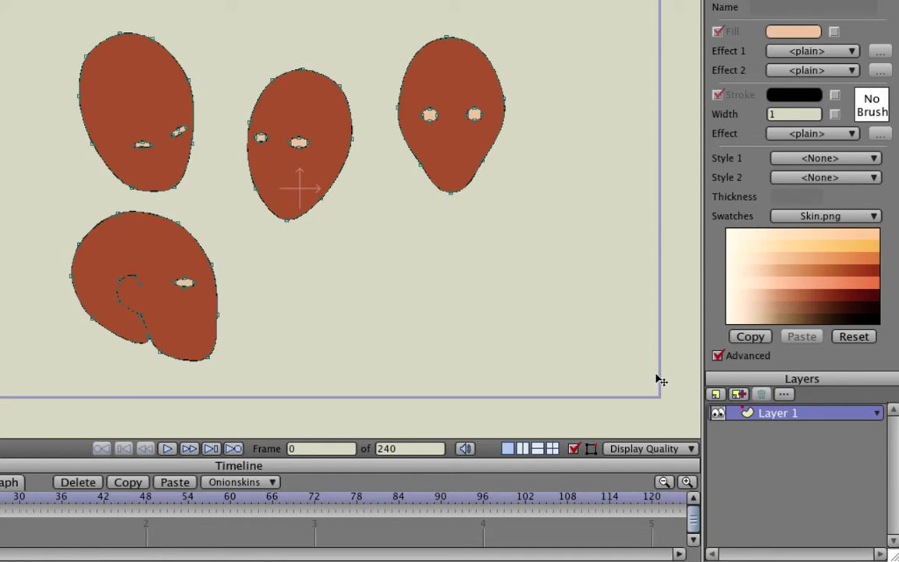
Turn off the advanced style options
click(717, 356)
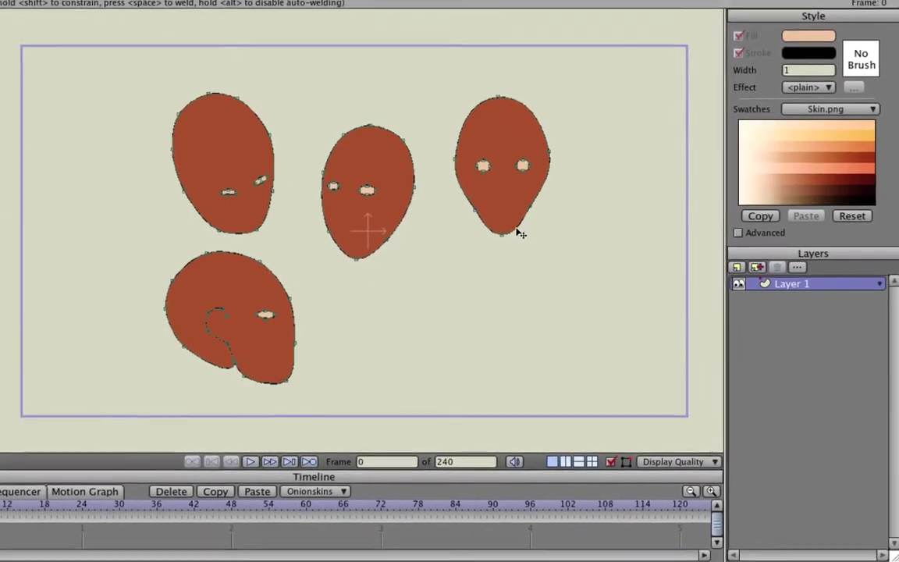
Lasso all points of the front-facing head, including both eyes, and move them slightly up and to the left
click(490, 206)
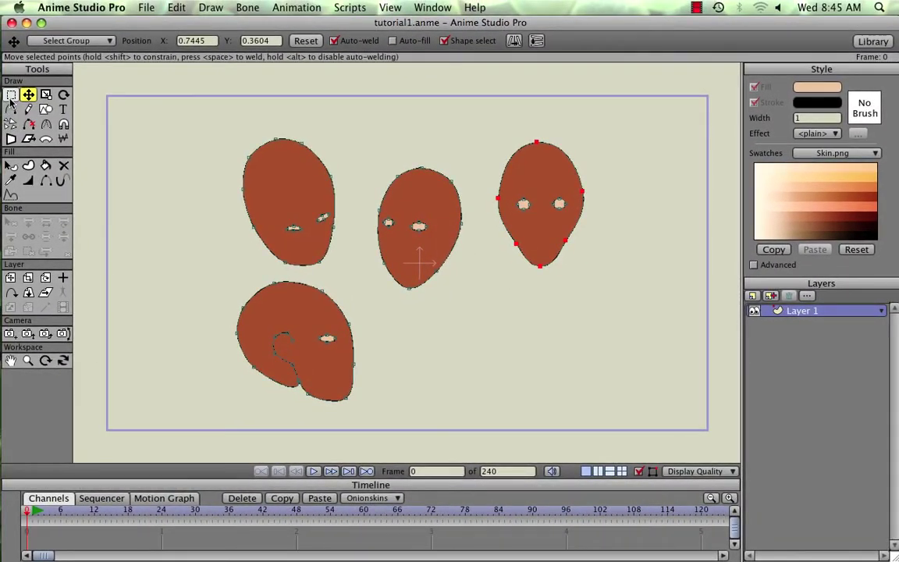
click(9, 93)
mouse_move(500, 126)
mouse_down()
mouse_move(508, 267)
mouse_move(585, 306)
mouse_move(620, 180)
mouse_move(558, 102)
mouse_move(498, 138)
mouse_up()
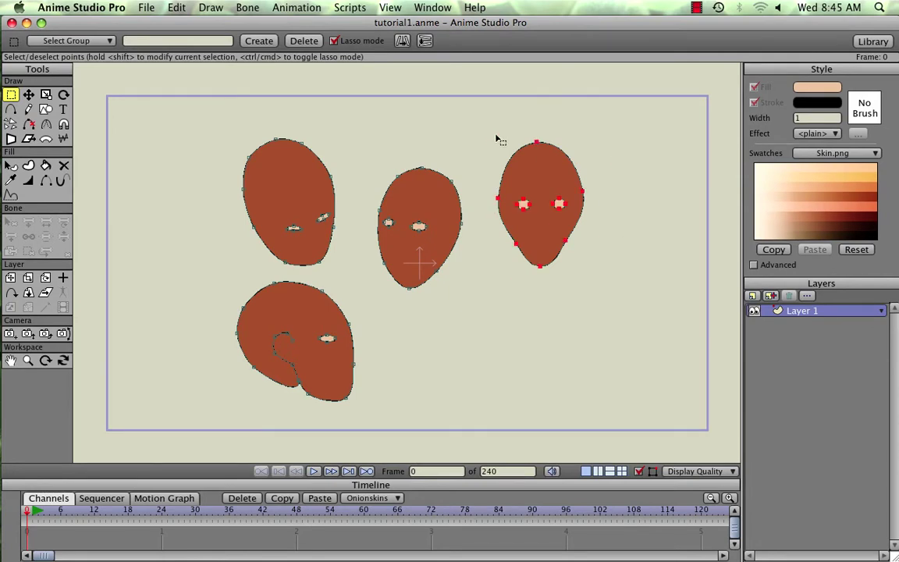
click(28, 93)
mouse_move(550, 173)
mouse_down()
mouse_move(554, 272)
mouse_move(566, 174)
mouse_move(545, 170)
mouse_up()
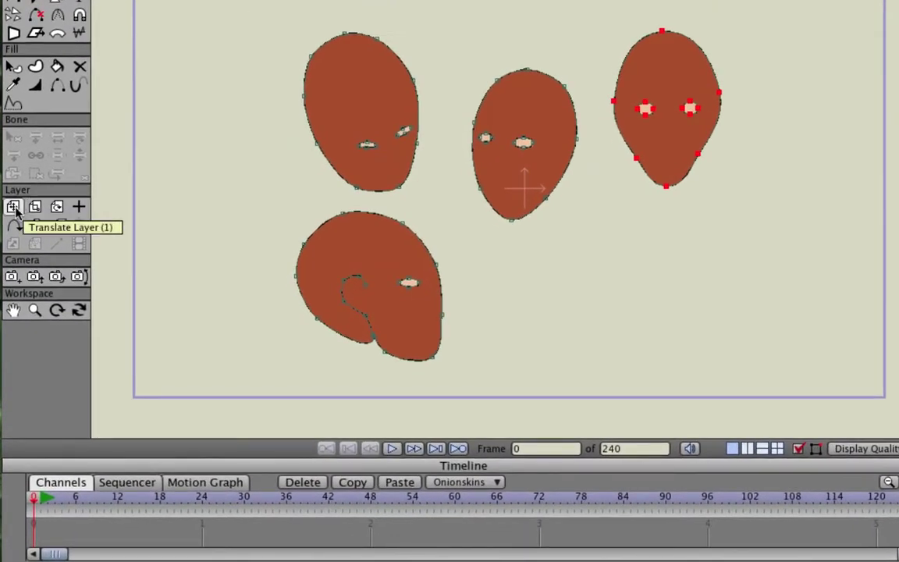
Shift the whole of Layer 1 slightly with the Translate Layer tool
click(14, 208)
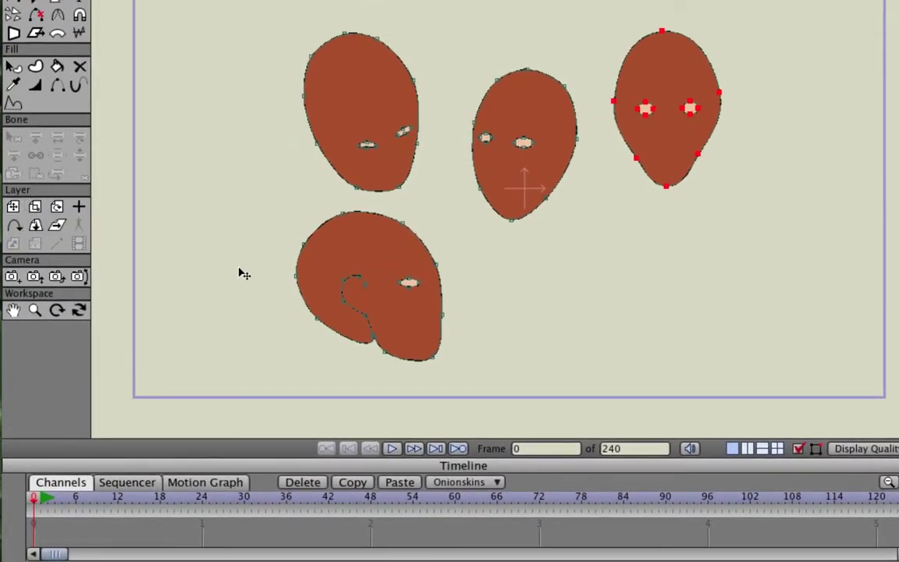
click(13, 207)
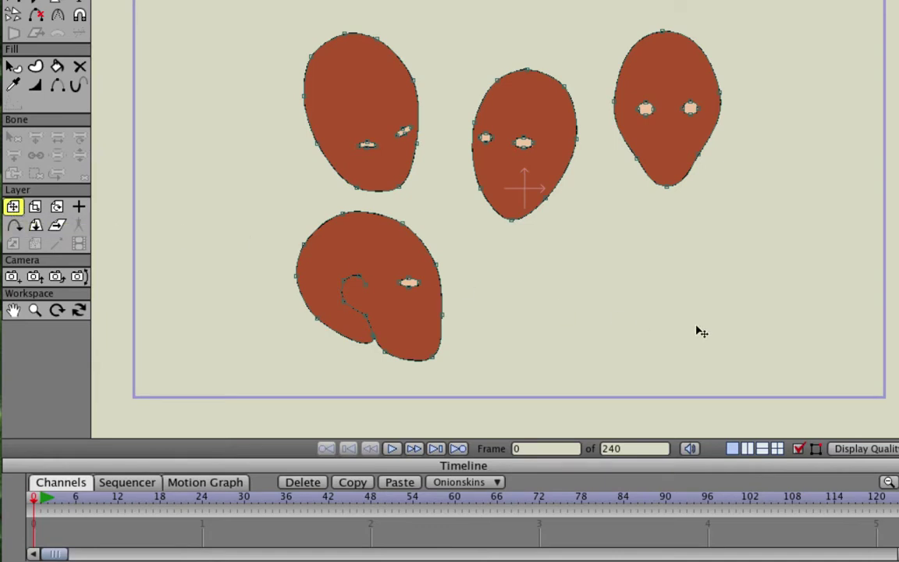
drag(700, 328, 608, 286)
Scale Layer 1 down slightly and rotate the whole layer a little clockwise
click(35, 206)
click(58, 206)
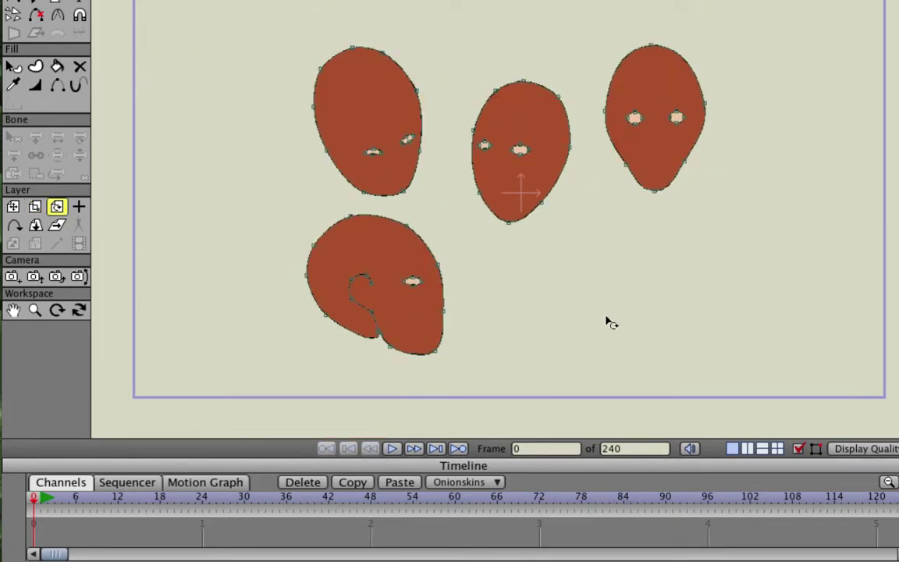
drag(631, 317, 610, 302)
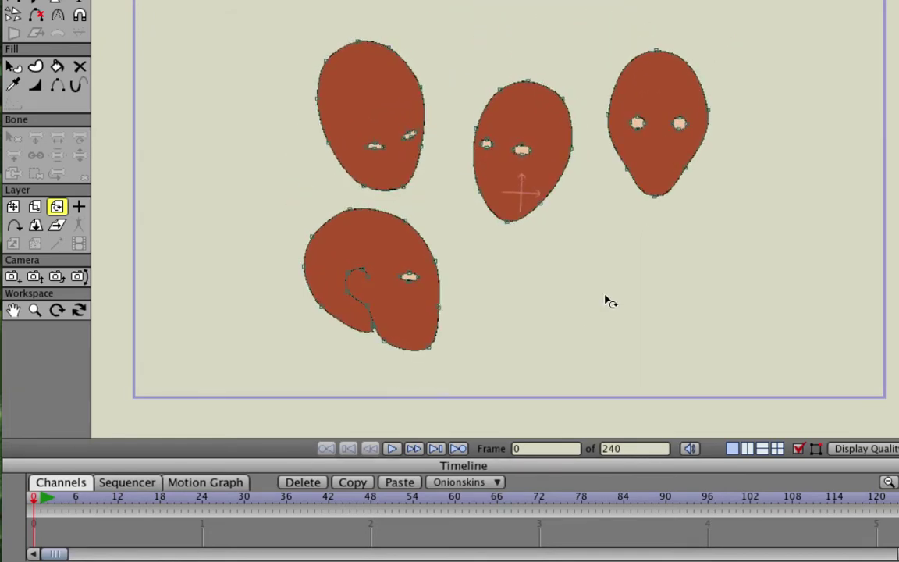
Try tilting Layer 1 in perspective with the Rotate Layer XY tool
click(35, 226)
drag(546, 301, 586, 309)
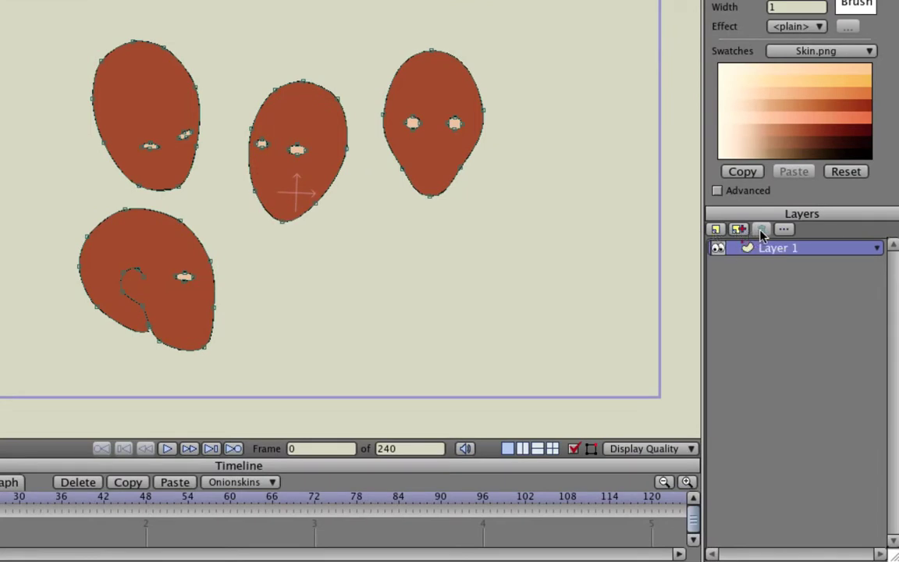
Add a new vector layer and name it "Front view"
click(716, 230)
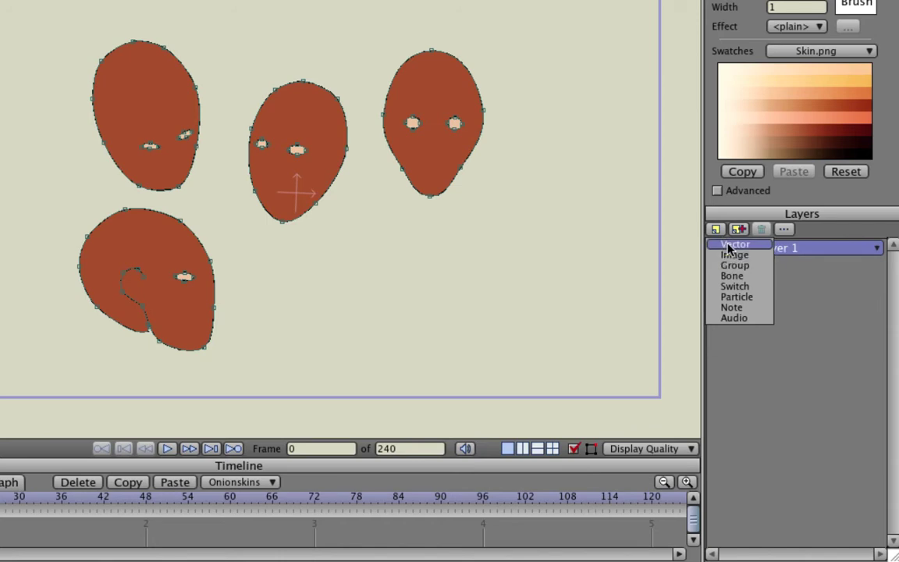
click(729, 246)
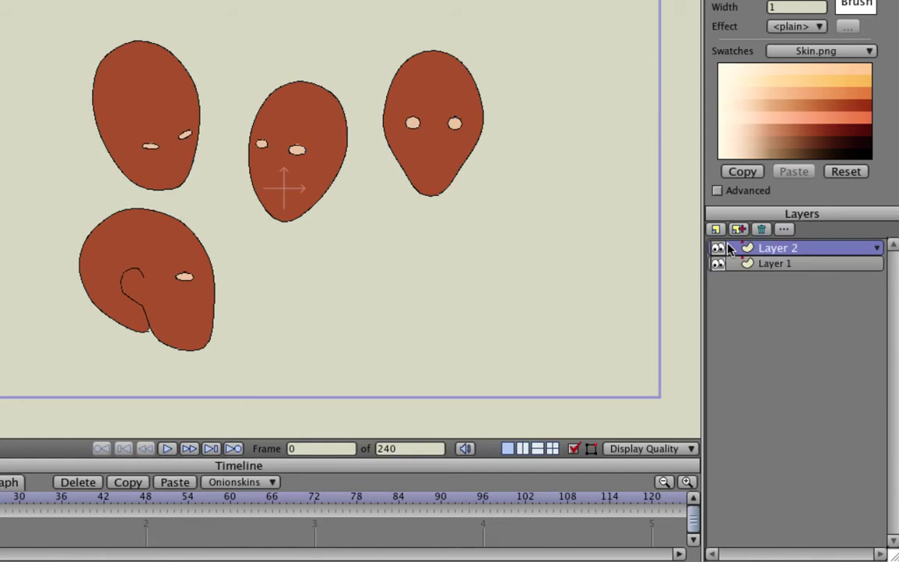
double_click(777, 250)
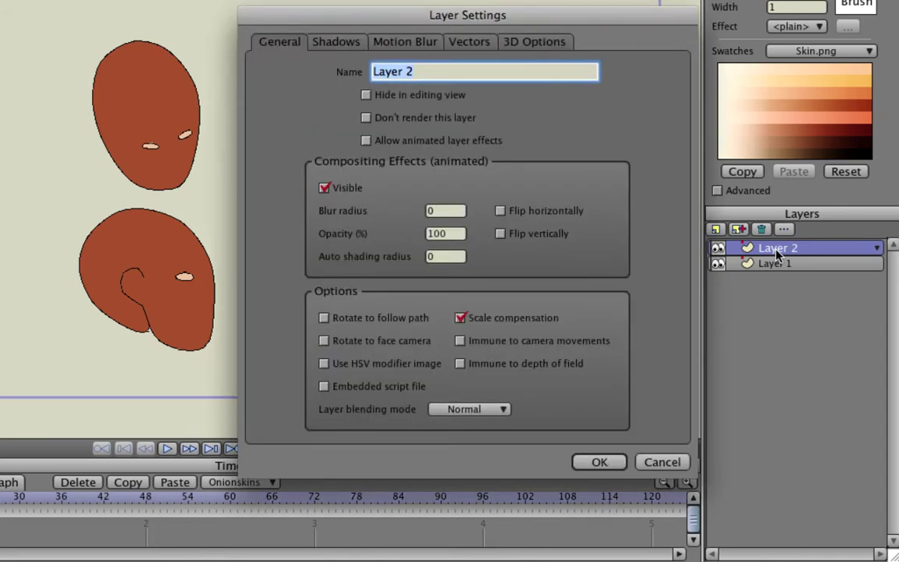
text(Front view)
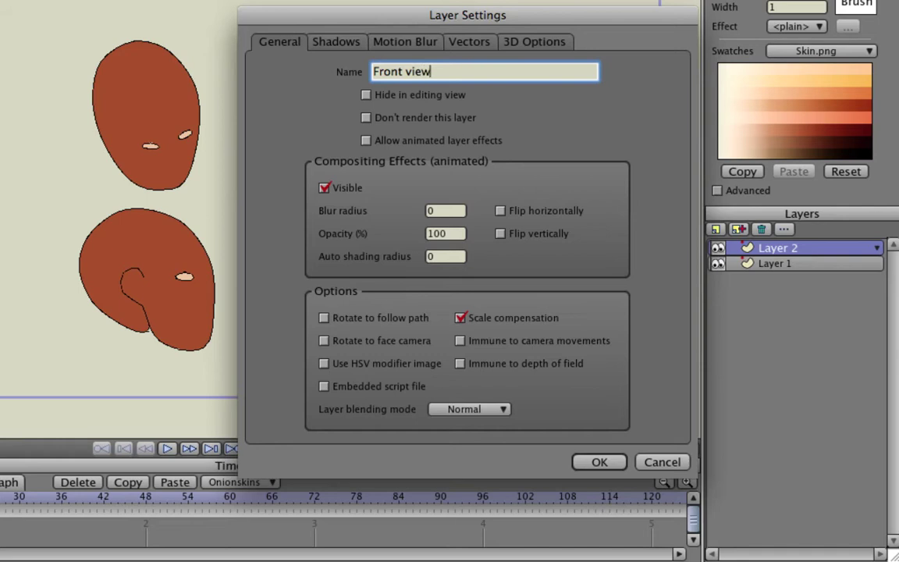
click(599, 463)
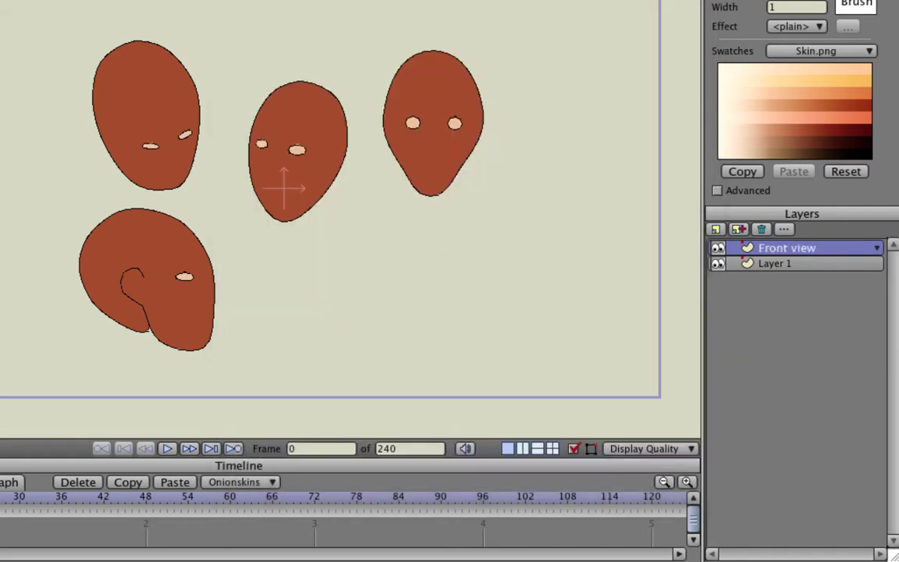
Copy the front-facing head with its eyes from Layer 1 into the Front view layer and hide Layer 1
mouse_move(419, 27)
mouse_down()
mouse_move(390, 36)
mouse_move(352, 109)
mouse_move(345, 148)
mouse_move(396, 216)
mouse_move(517, 217)
mouse_move(520, 37)
mouse_move(412, 5)
mouse_move(404, 35)
mouse_up()
click(776, 267)
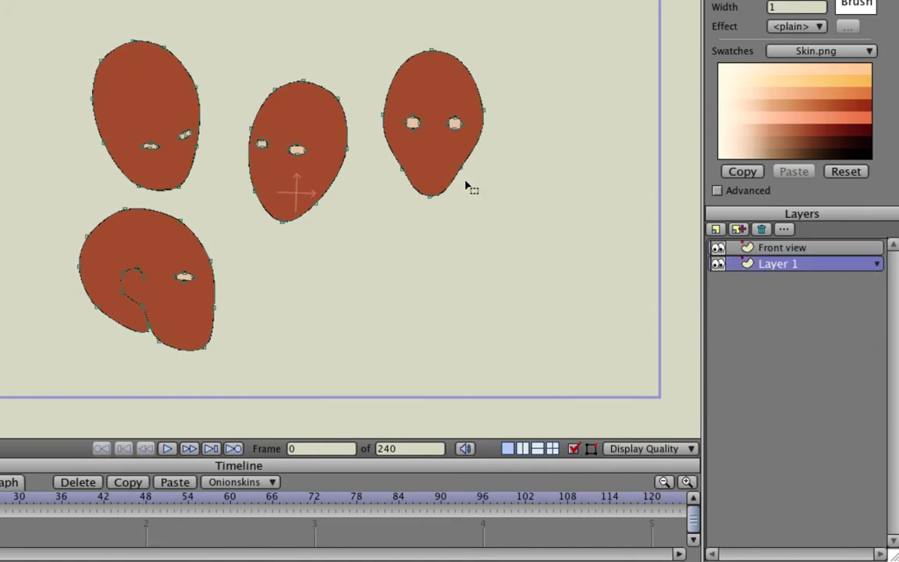
mouse_move(437, 35)
mouse_down()
mouse_move(409, 35)
mouse_move(371, 63)
mouse_move(365, 134)
mouse_move(380, 222)
mouse_move(505, 206)
mouse_move(566, 49)
mouse_move(455, 18)
mouse_move(399, 44)
mouse_up()
click(773, 250)
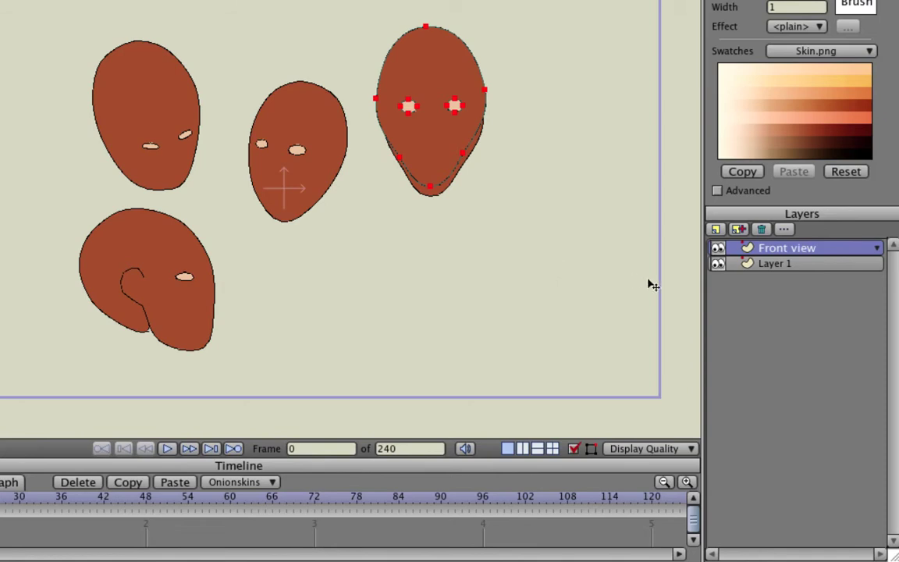
click(717, 264)
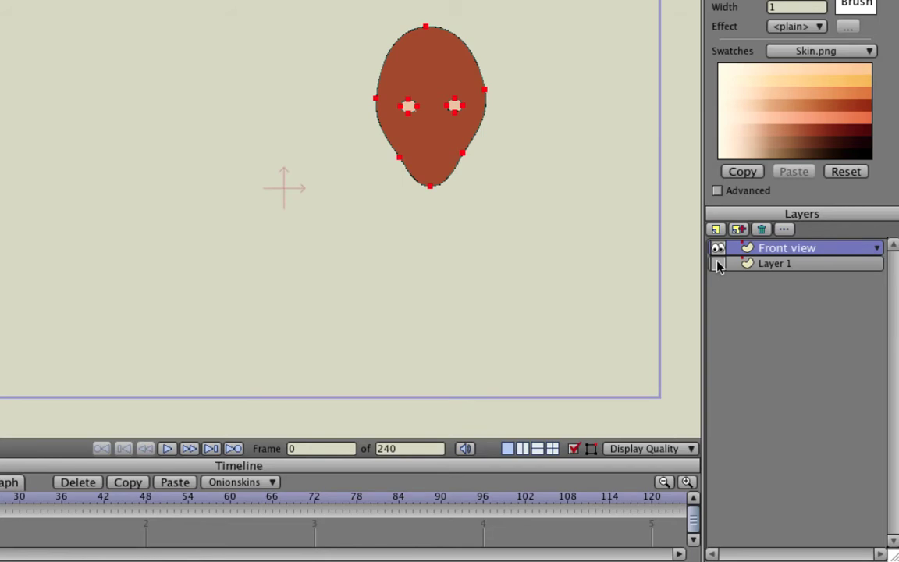
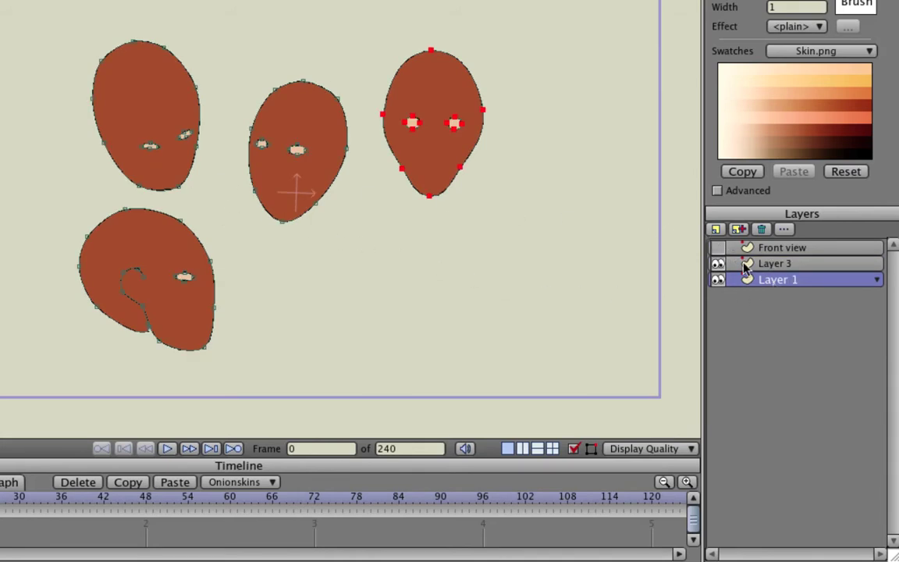
Rename Layer 3 as "right view"
double_click(772, 265)
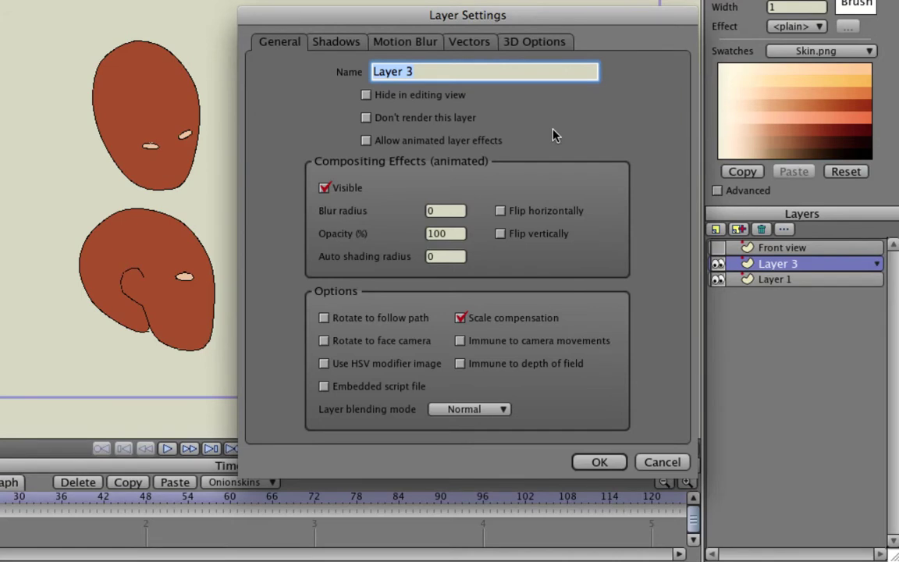
text(right view)
click(599, 463)
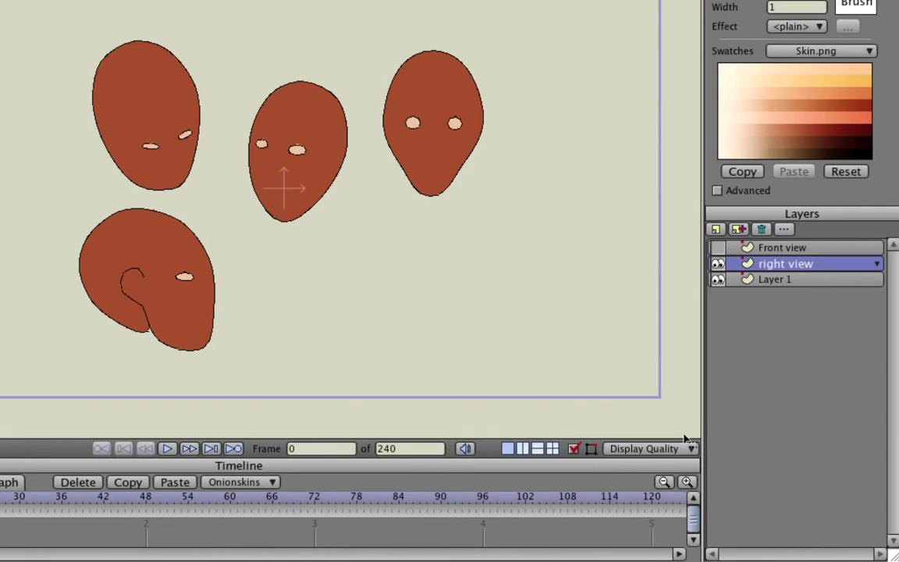
Copy the three-quarter head with its eyes from Layer 1 into the right view layer and hide Layer 1
click(776, 281)
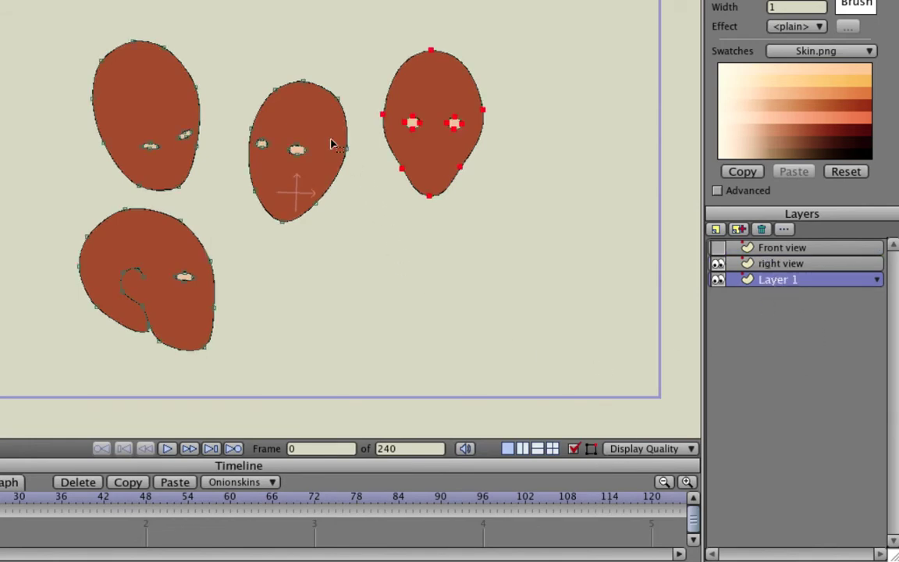
mouse_move(274, 70)
mouse_down()
mouse_move(232, 117)
mouse_move(226, 180)
mouse_move(258, 250)
mouse_move(350, 237)
mouse_move(400, 171)
mouse_move(385, 145)
mouse_move(344, 79)
mouse_move(303, 65)
mouse_move(246, 64)
mouse_move(263, 84)
mouse_up()
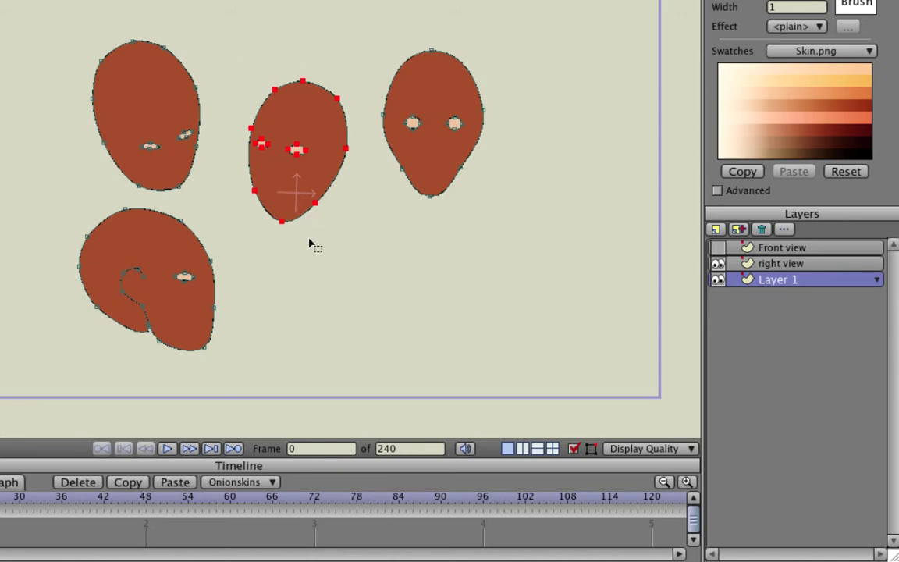
click(797, 265)
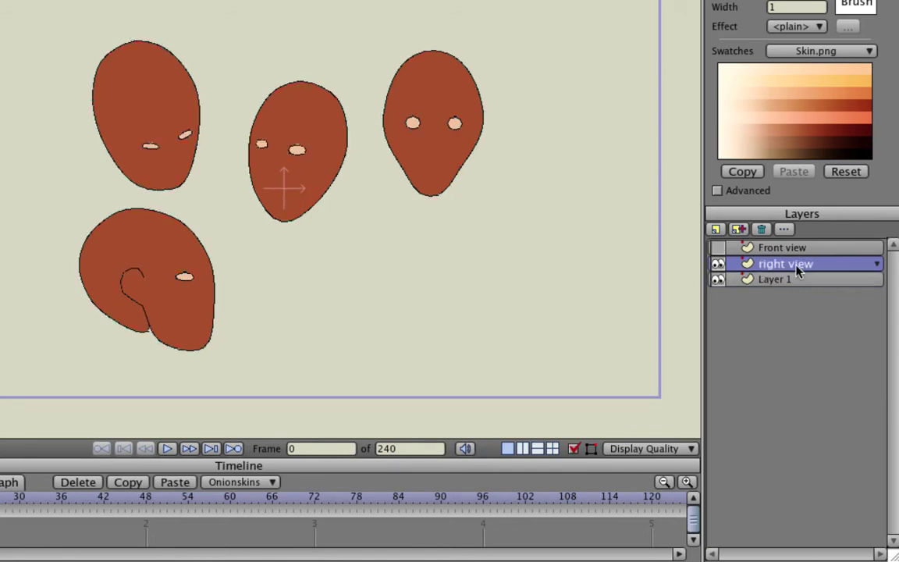
key(ctrl+v)
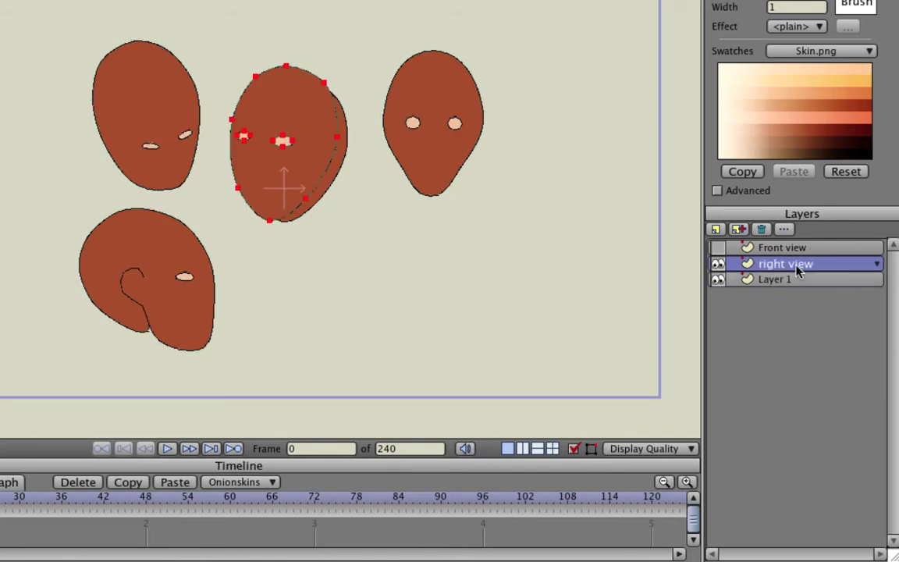
click(716, 280)
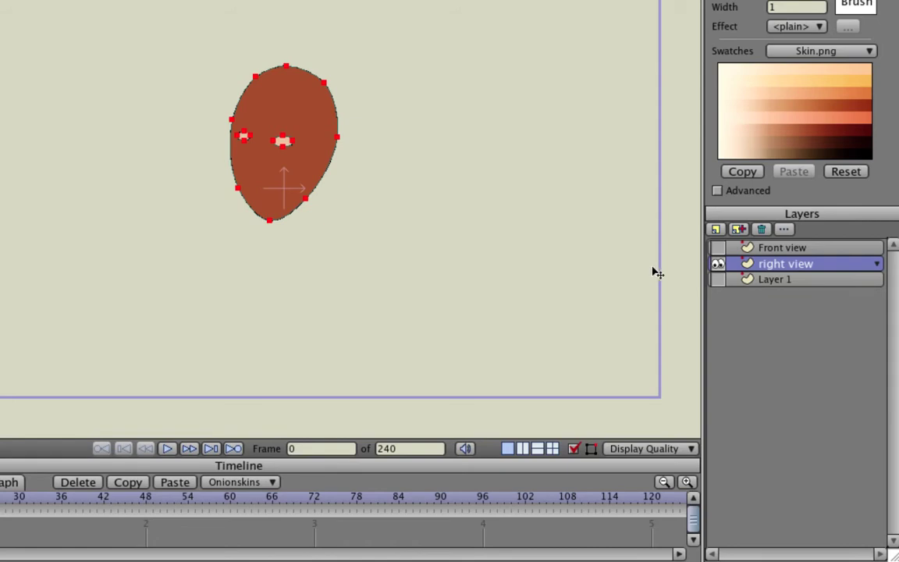
Add a new vector layer above right view and name it "left view"
click(715, 230)
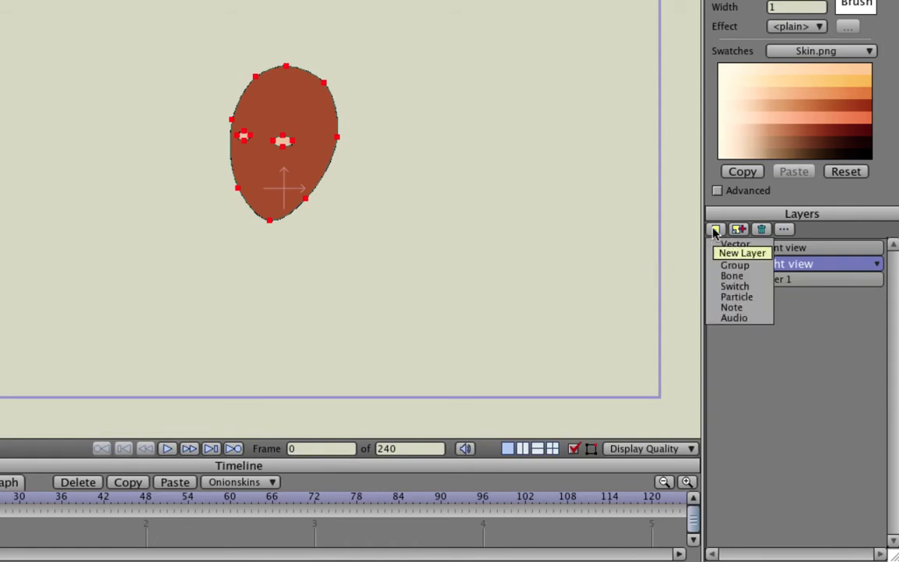
click(729, 245)
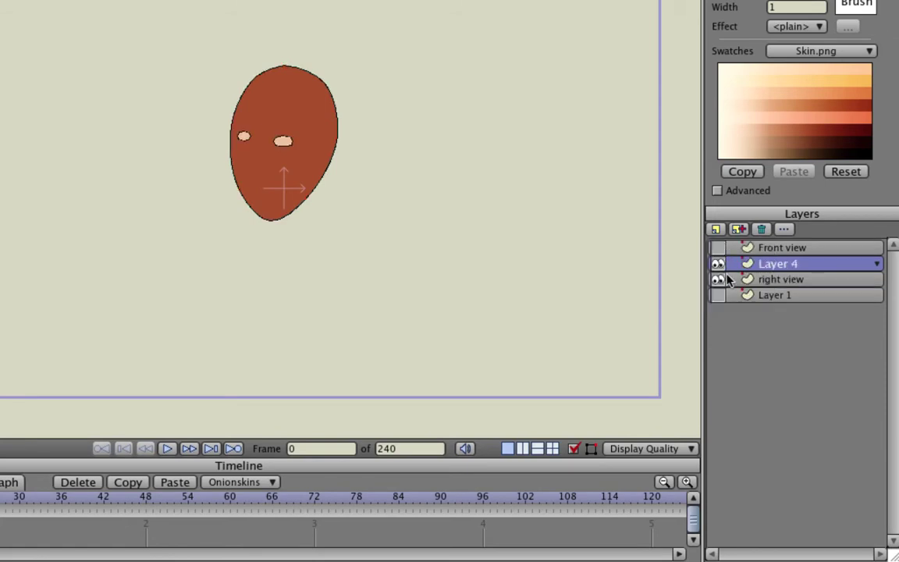
double_click(770, 265)
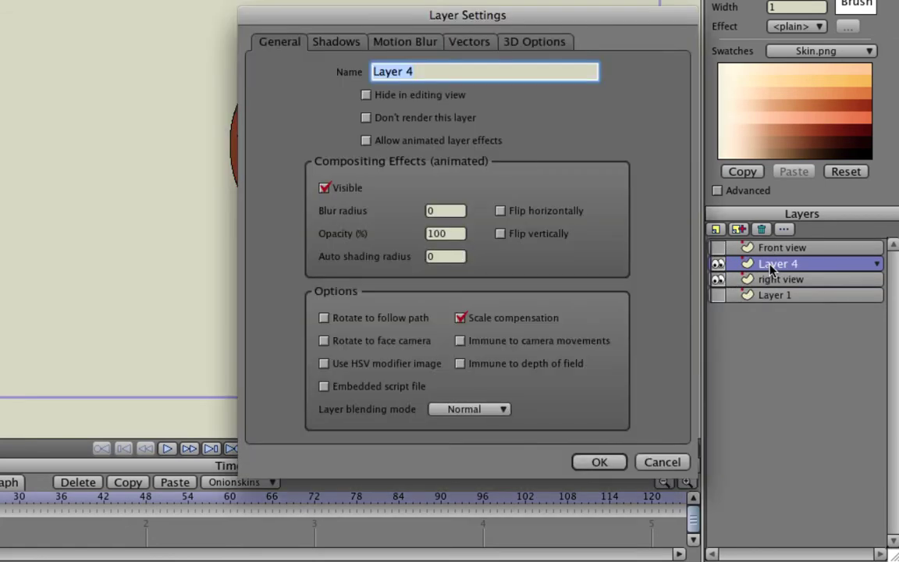
key(BackSpace)
text(left view)
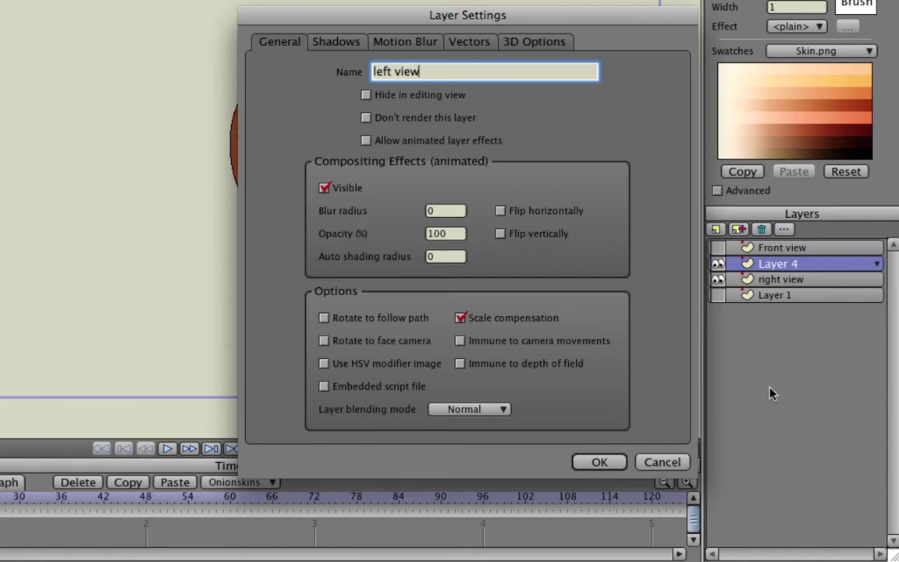
click(601, 462)
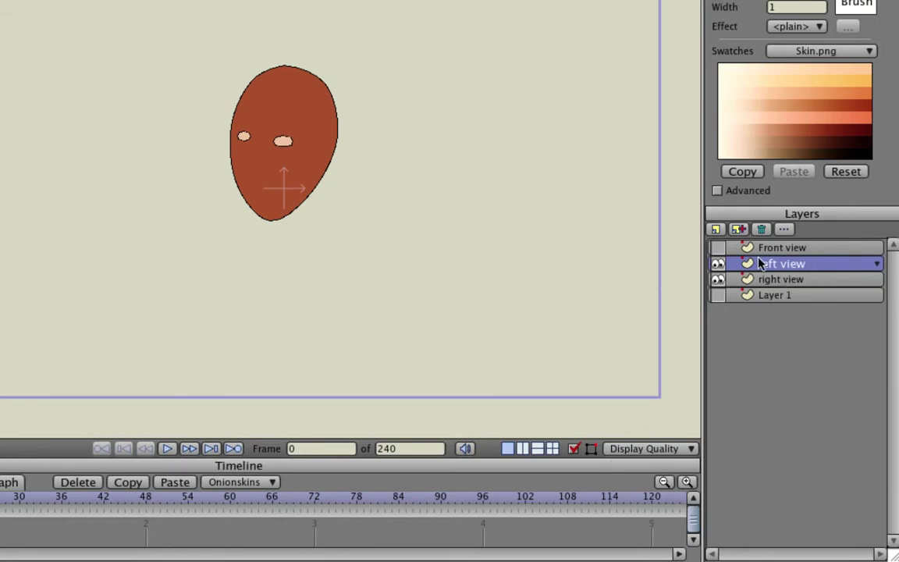
Hide the right view layer, then paste the copied three-quarter head into left view and flip it horizontally
click(717, 281)
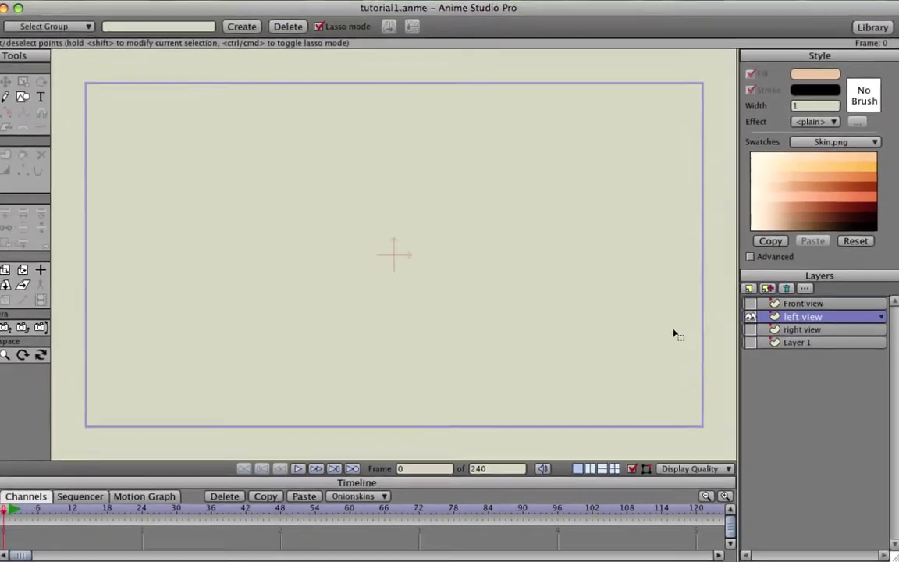
key(super+v)
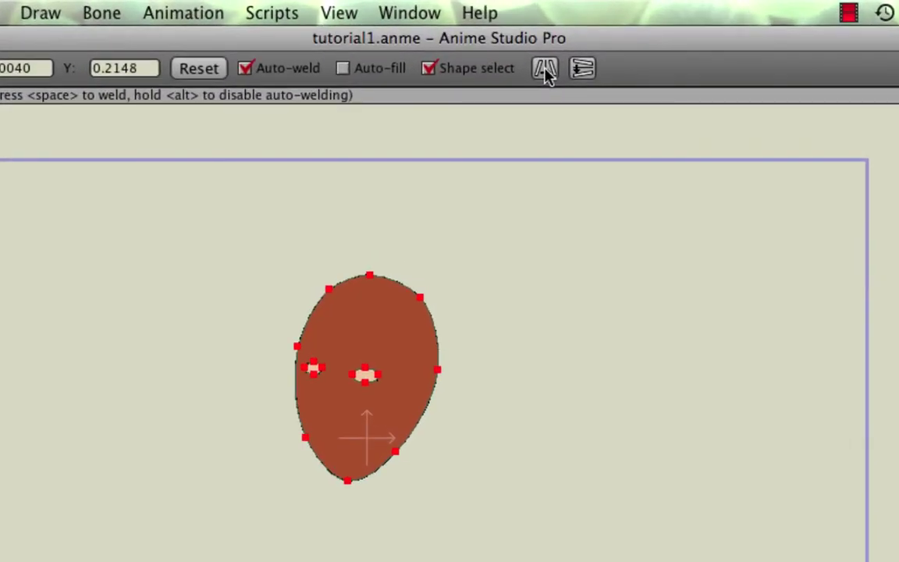
click(544, 69)
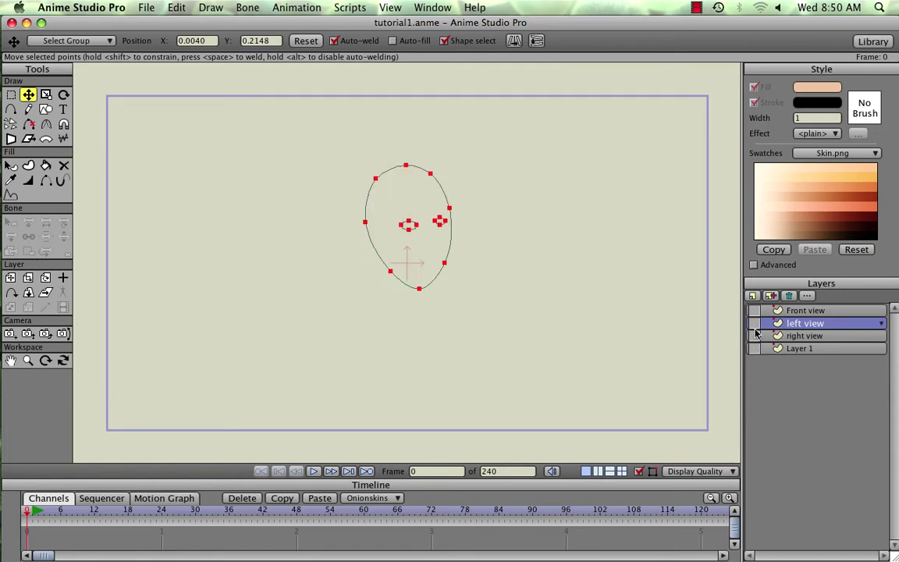
click(754, 326)
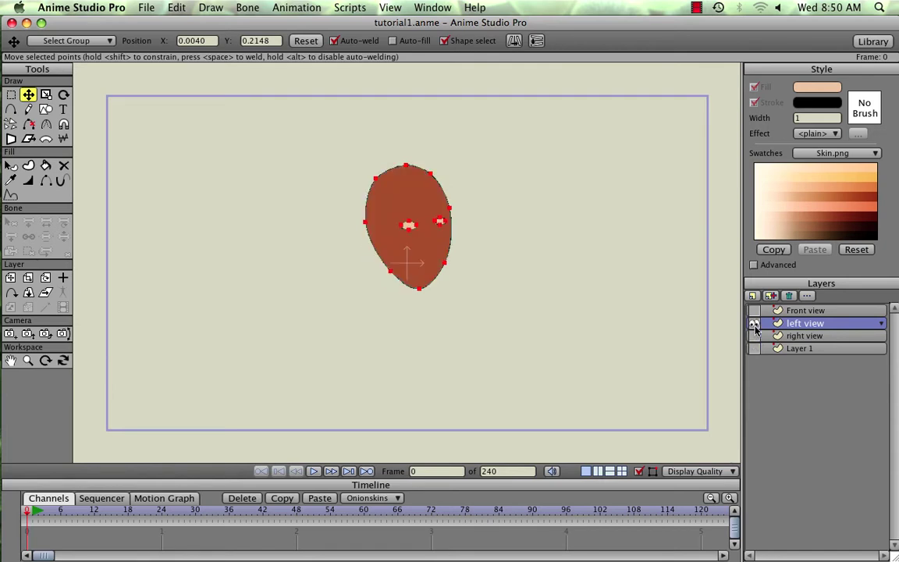
Show Layer 1 instead of left view and add a new vector layer named "down left"
click(754, 325)
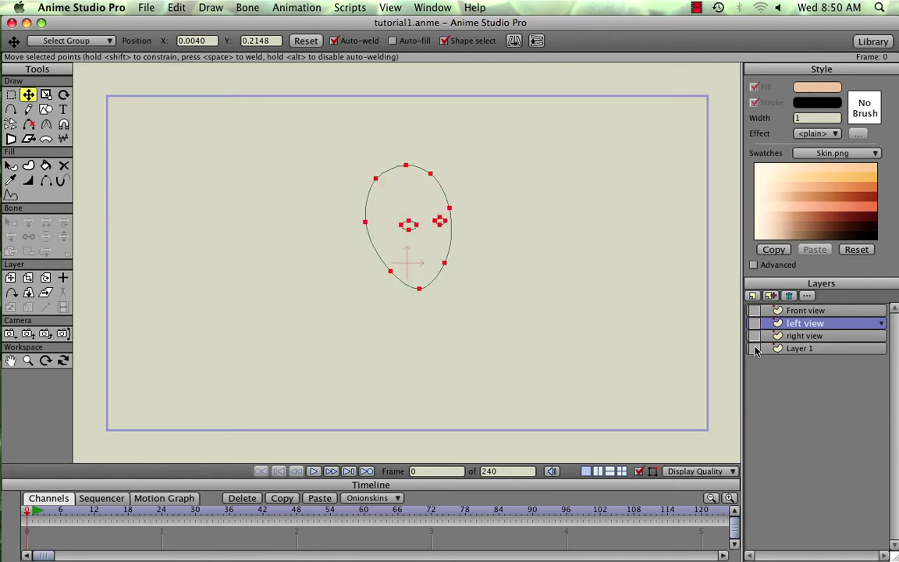
click(754, 349)
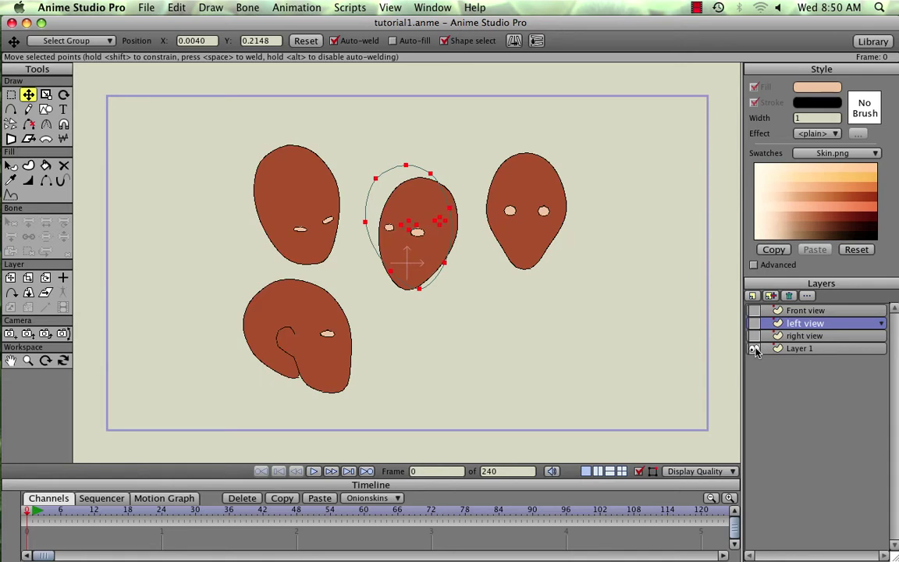
click(753, 297)
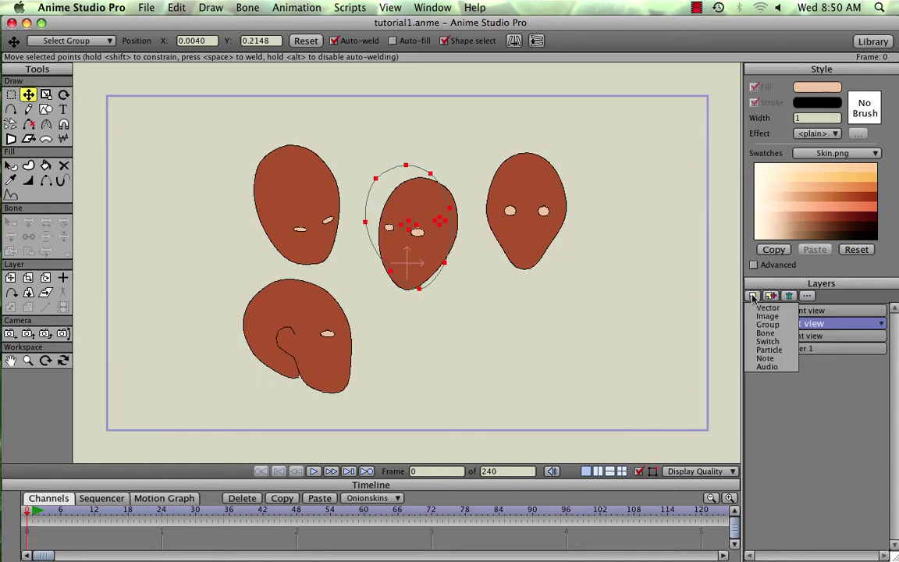
click(758, 307)
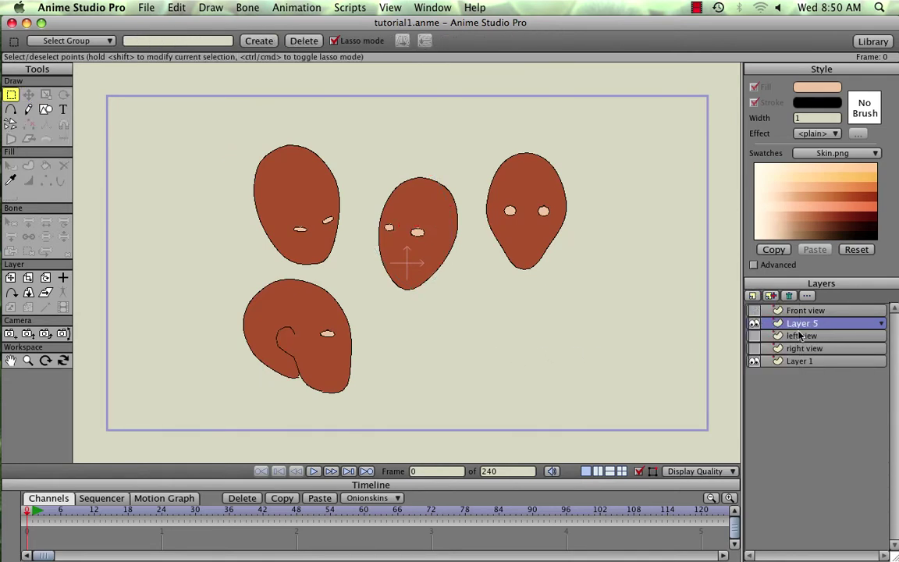
double_click(800, 326)
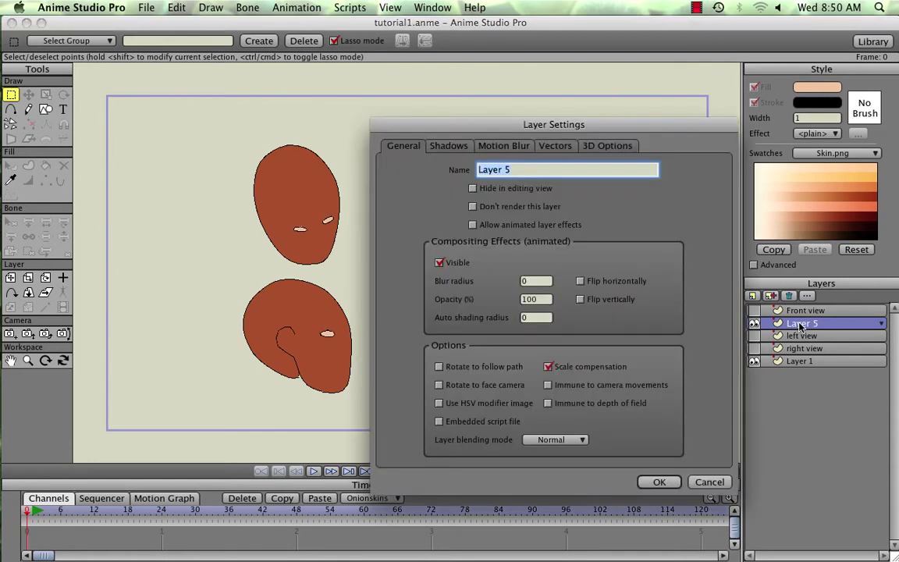
text(down left)
key(Return)
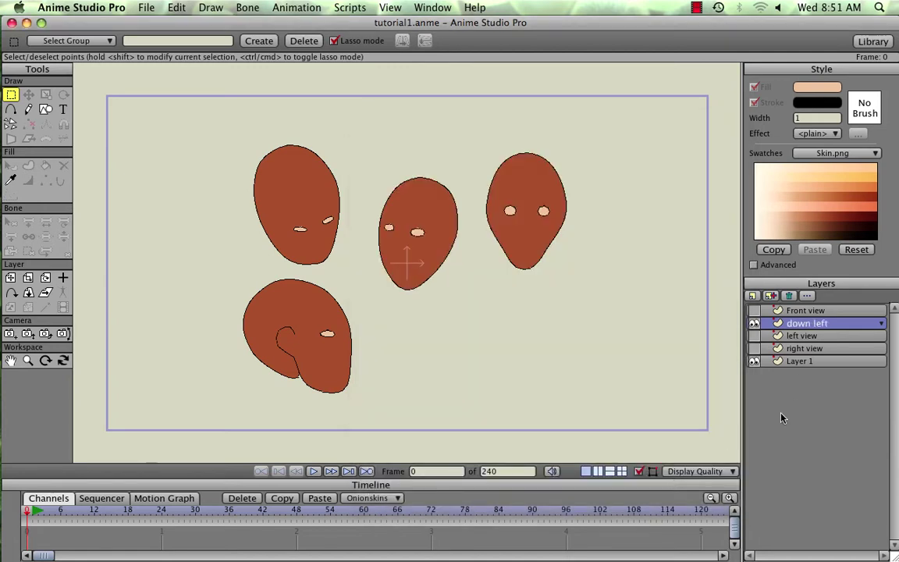
Copy the downward-looking head with its two eyes from Layer 1 into the down left layer and hide Layer 1
click(806, 362)
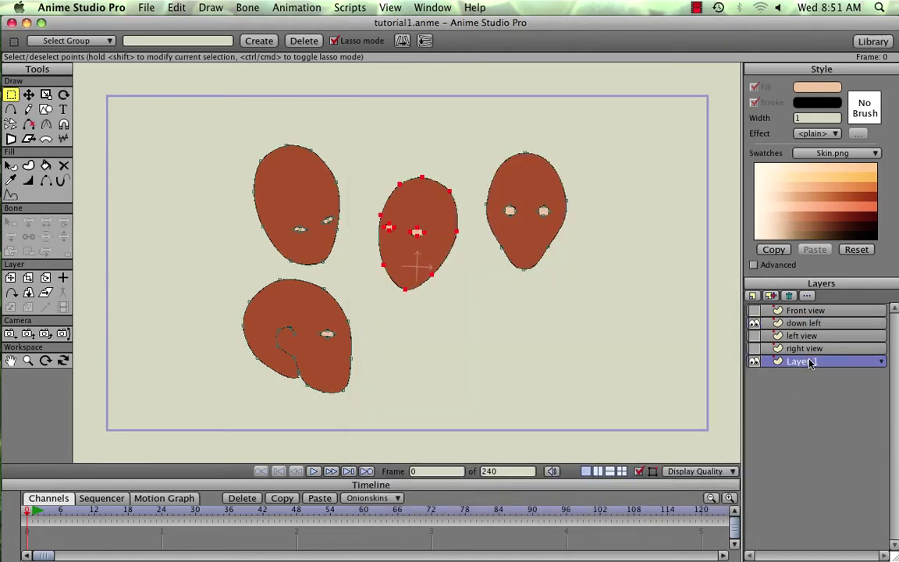
click(11, 94)
mouse_move(229, 132)
mouse_down()
mouse_move(205, 152)
mouse_move(220, 234)
mouse_move(303, 282)
mouse_move(314, 272)
mouse_move(285, 261)
mouse_move(336, 263)
mouse_move(344, 250)
mouse_move(349, 161)
mouse_move(314, 134)
mouse_move(261, 136)
mouse_move(242, 178)
mouse_move(245, 230)
mouse_move(282, 264)
mouse_up()
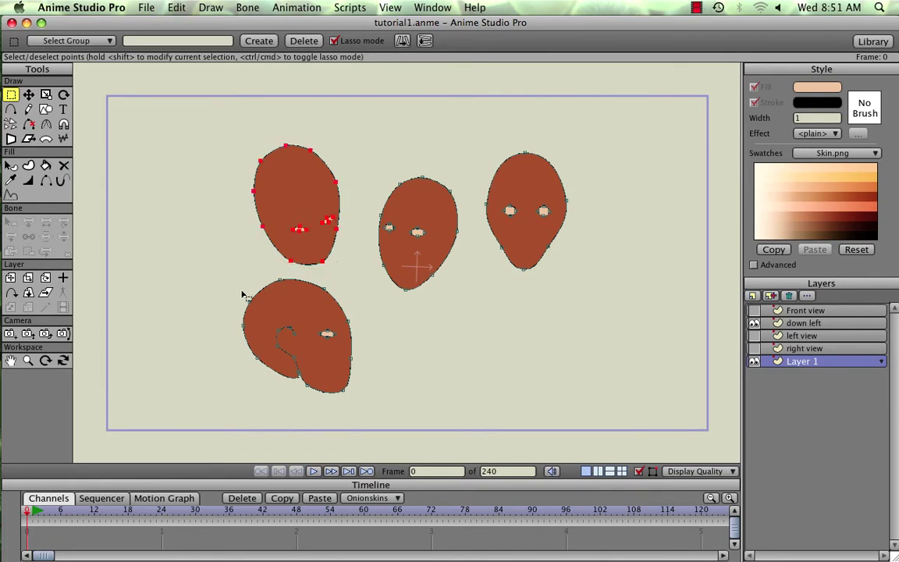
click(798, 323)
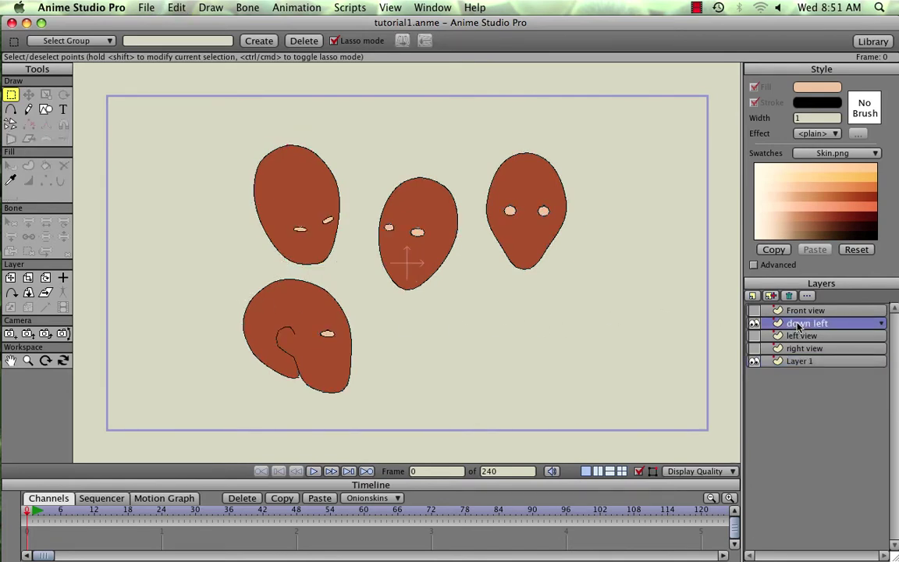
key(super+v)
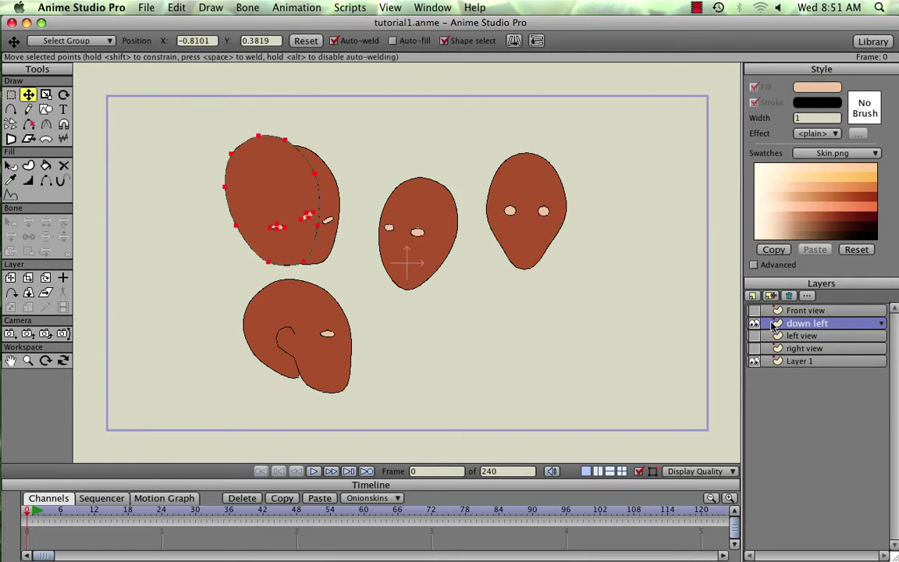
click(754, 361)
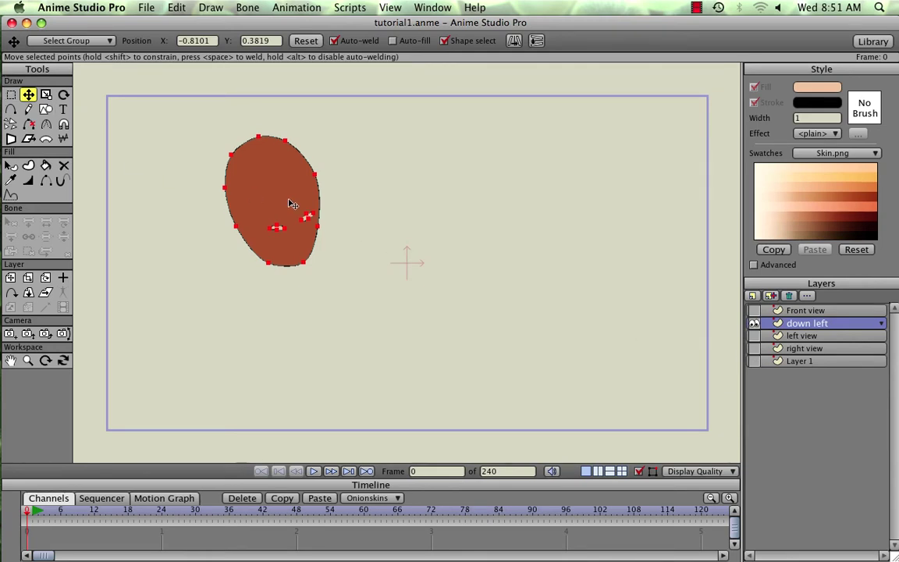
Move the down left head to about X 0.01, Y 0.02 and the left view head to about X -0.03, Y -0.01
drag(288, 203, 426, 262)
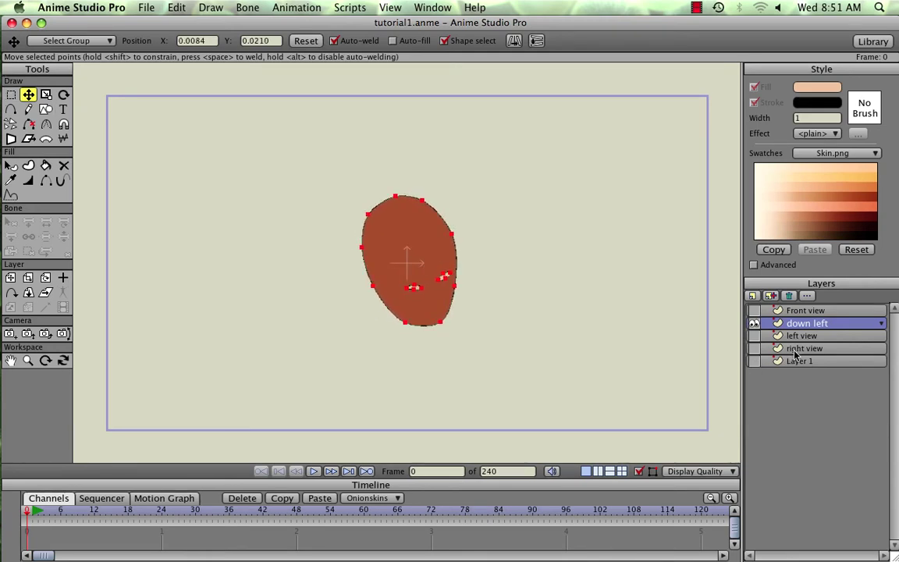
click(772, 336)
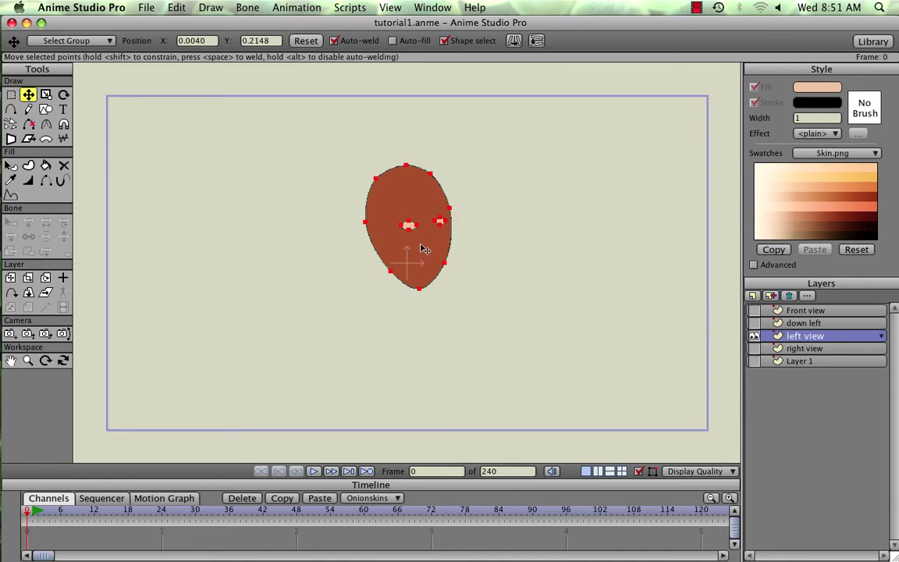
drag(423, 248, 418, 274)
click(753, 335)
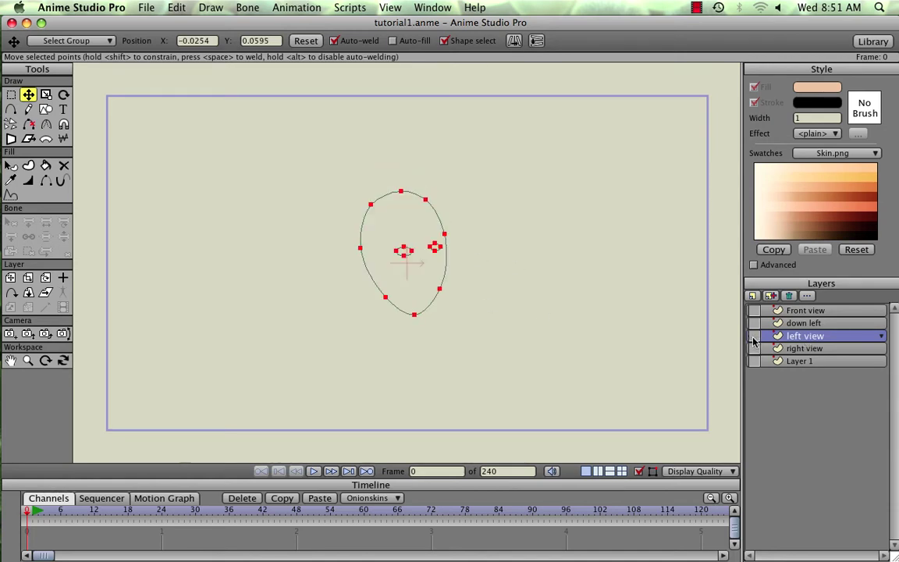
click(754, 348)
drag(430, 278, 436, 310)
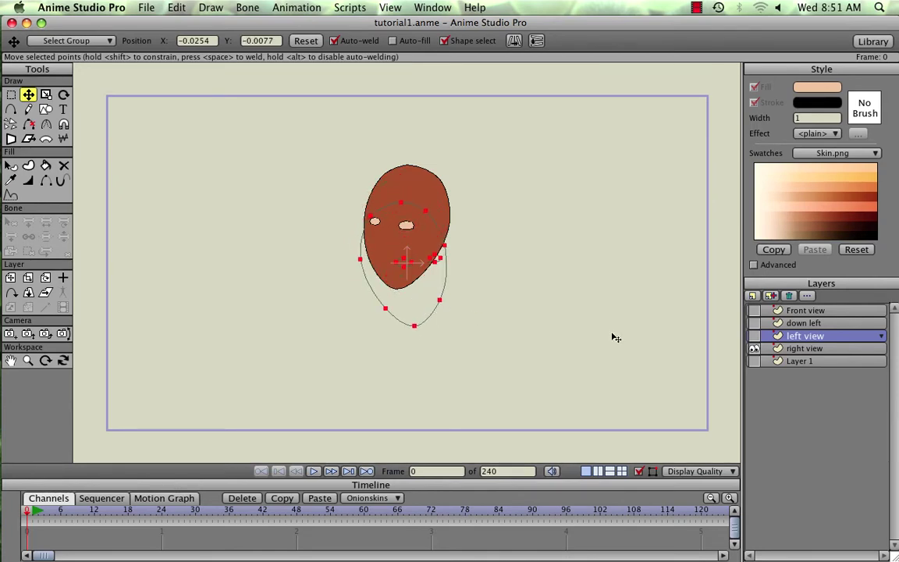
Leave only the down left layer visible and add a new vector layer named "down right" above Front view
click(776, 312)
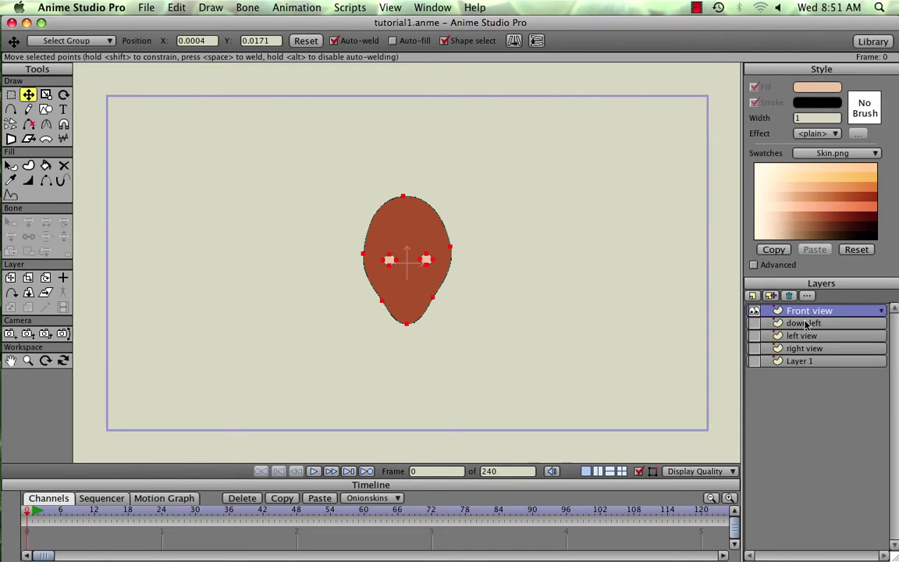
click(754, 323)
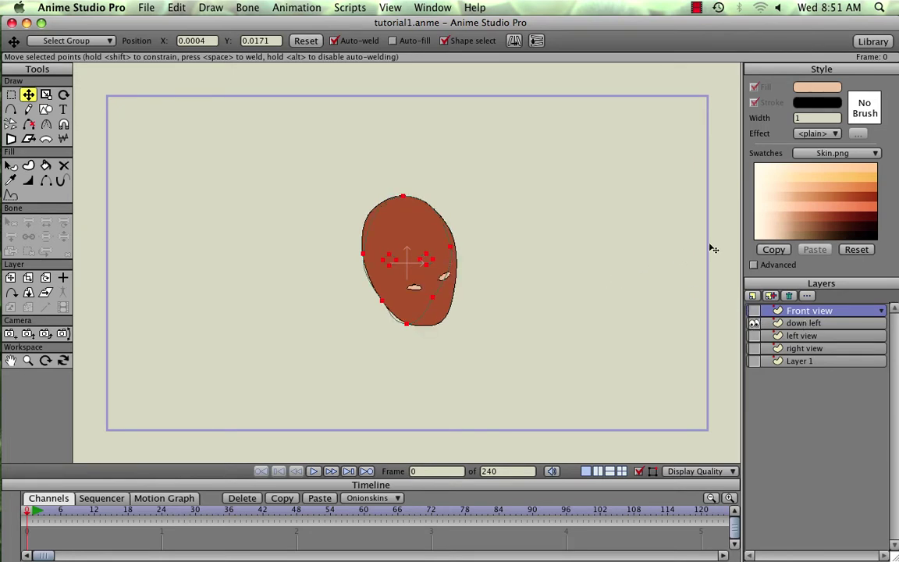
click(752, 295)
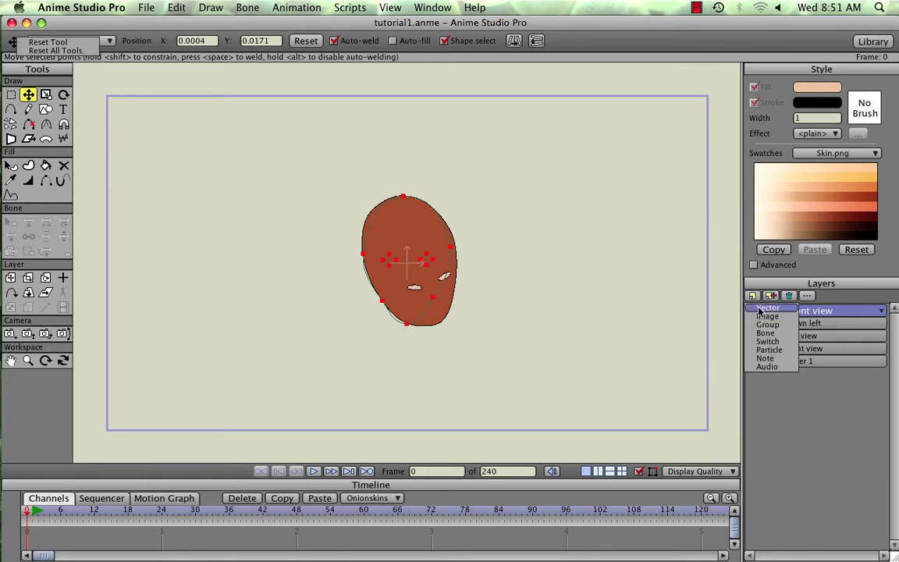
click(758, 310)
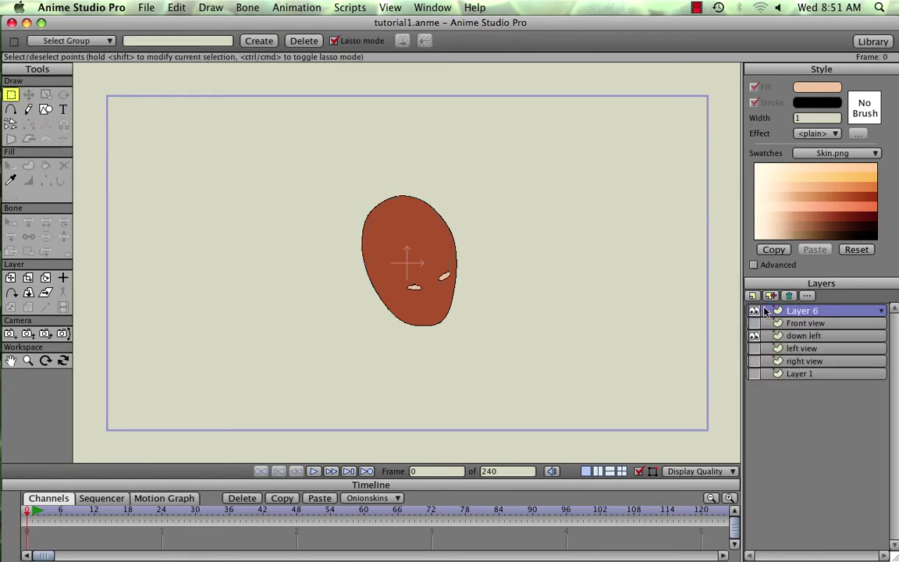
double_click(797, 312)
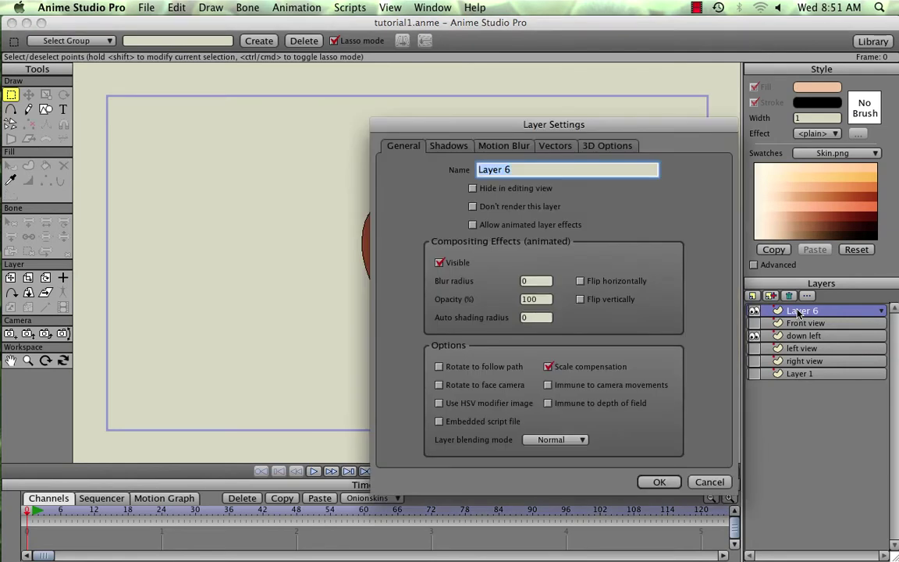
text(down right)
click(660, 482)
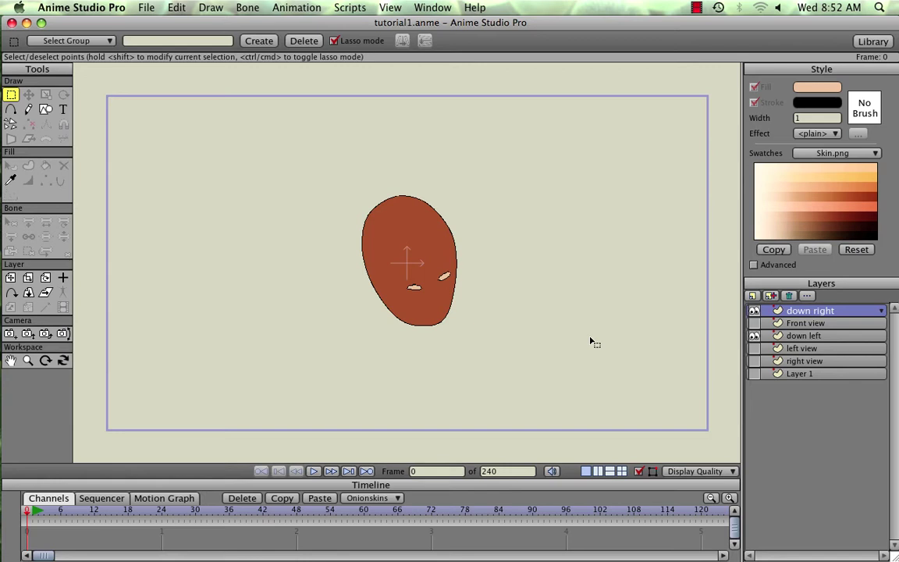
Paste the downward-looking head into the down right layer, flip it horizontally and move it to about X -0.01, Y 0.01
key(super+v)
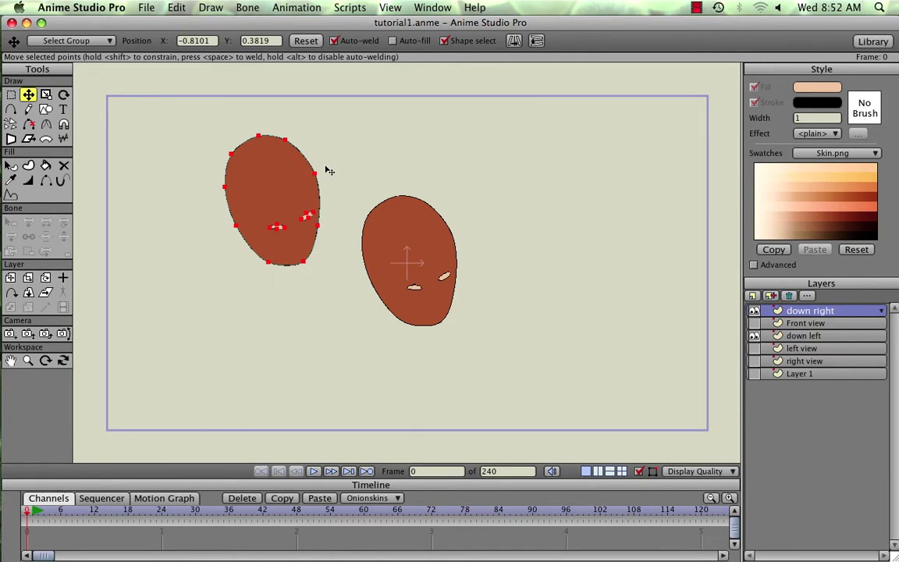
click(514, 41)
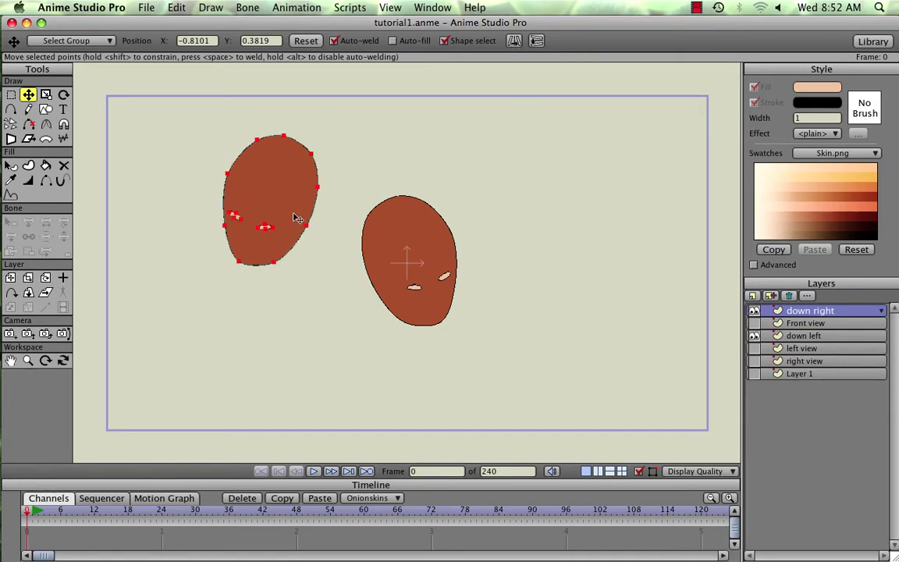
drag(291, 207, 425, 271)
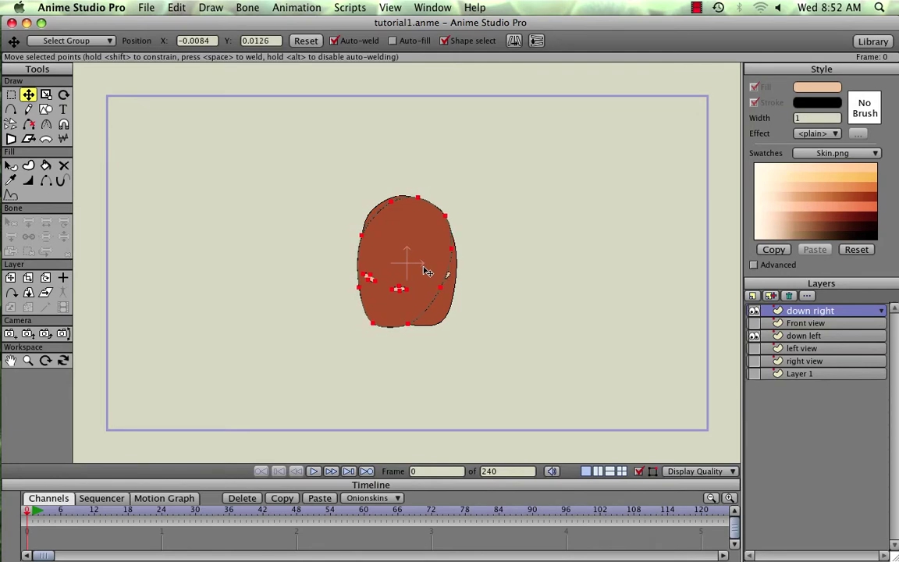
Show all six layers together to compare the head positions, and hide every one of them
click(754, 323)
click(753, 348)
click(753, 360)
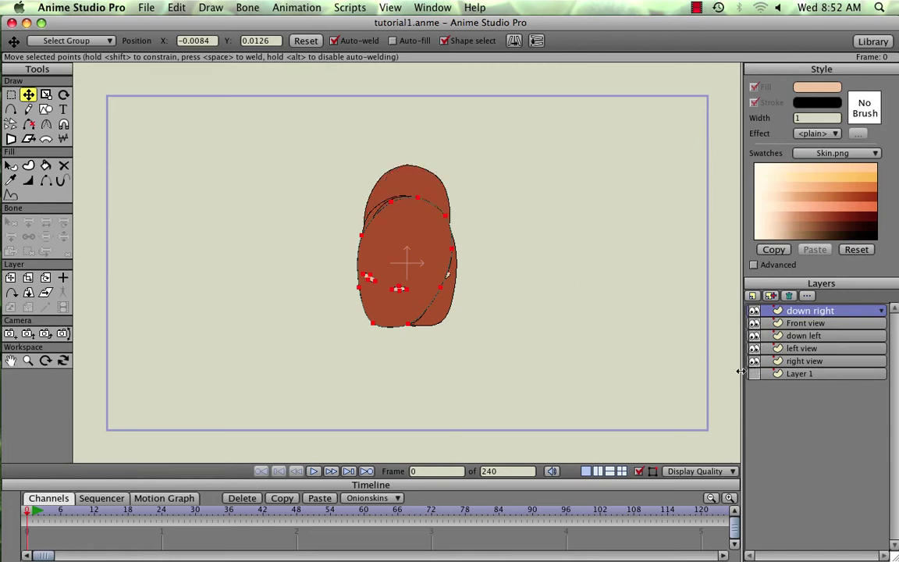
click(754, 374)
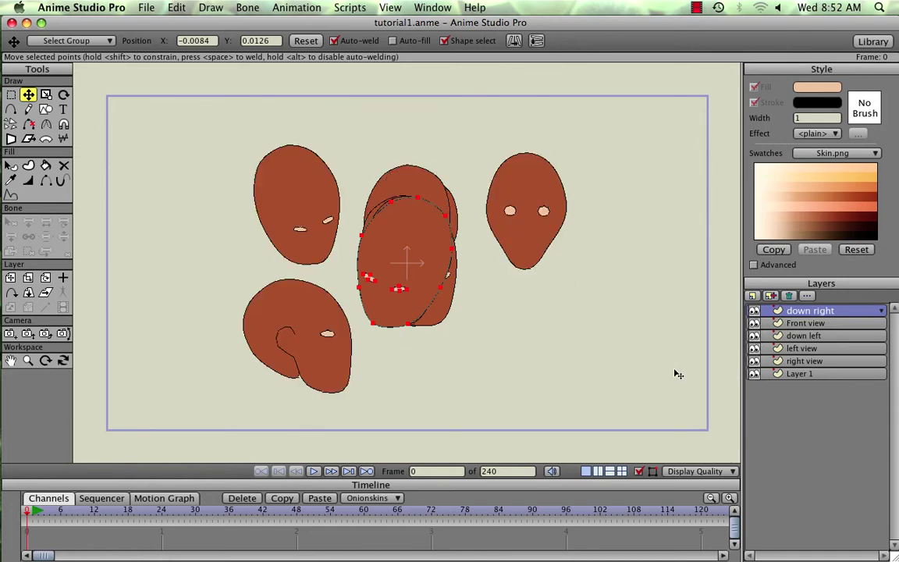
click(753, 373)
click(754, 361)
click(753, 347)
click(754, 335)
click(753, 323)
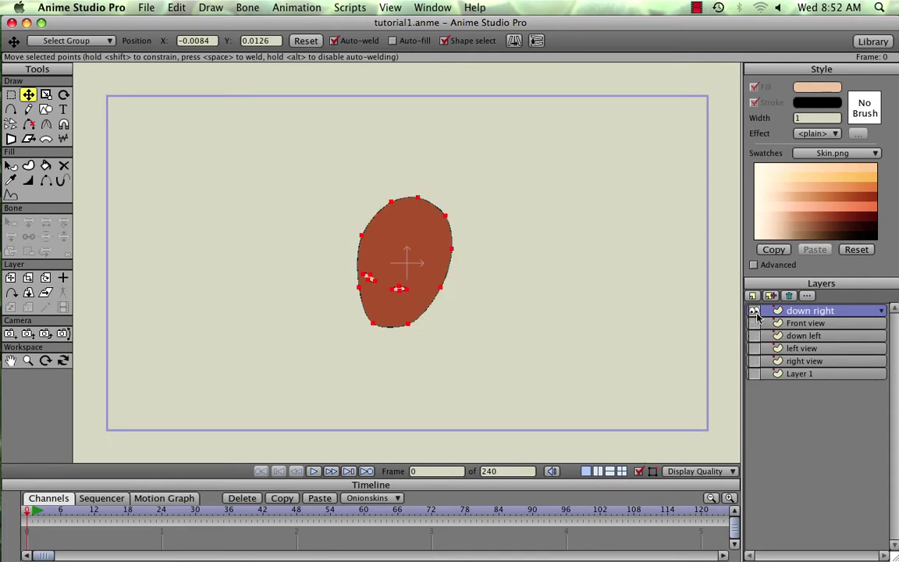
click(754, 311)
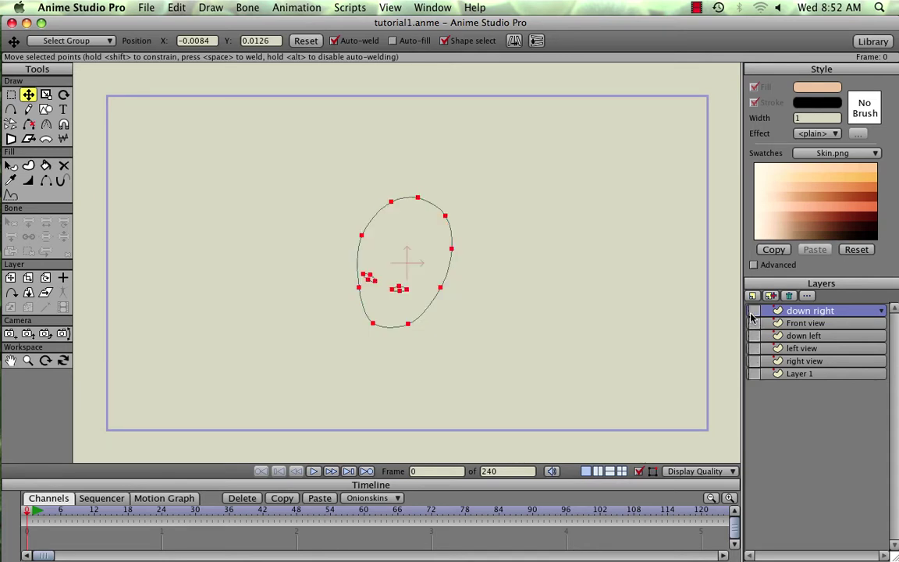
Show Layer 1 and add a new vector layer named "Left side" directly above it
click(800, 375)
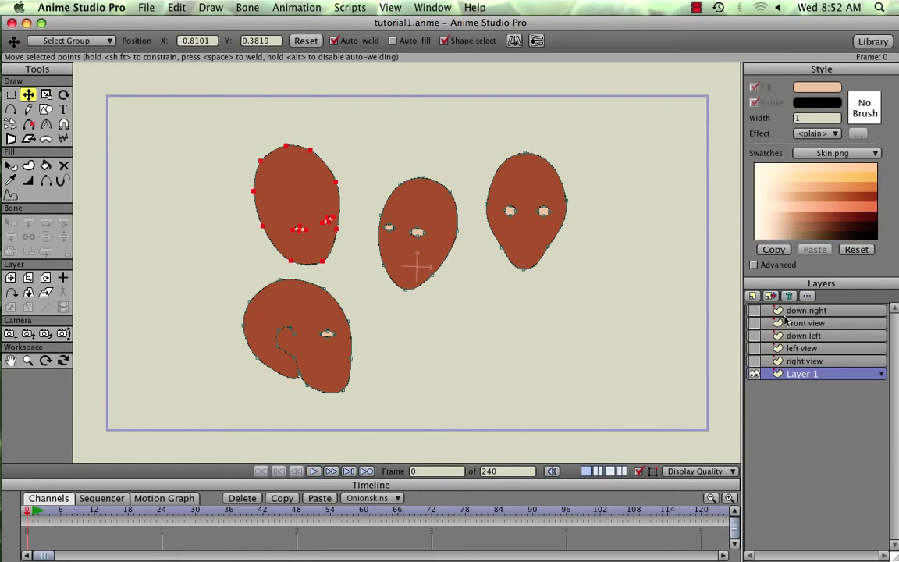
click(752, 296)
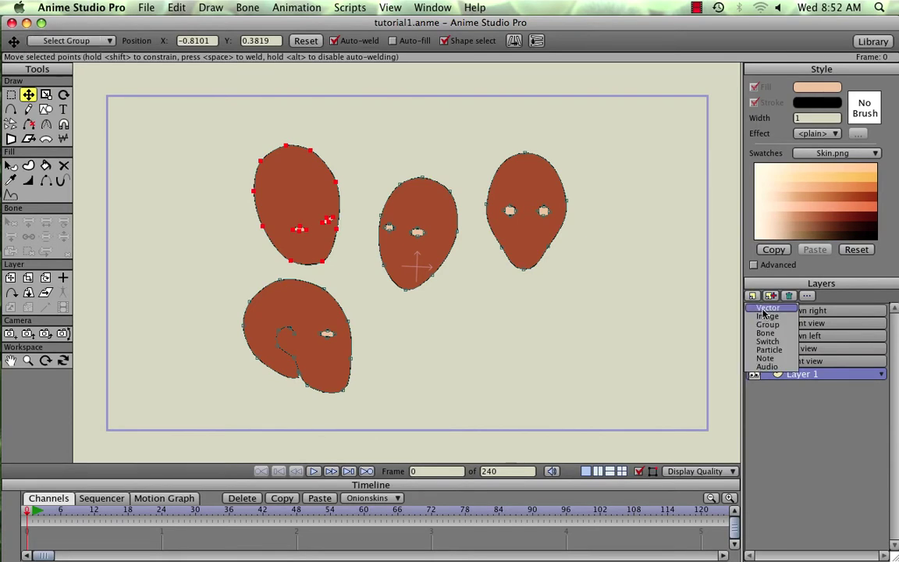
click(761, 309)
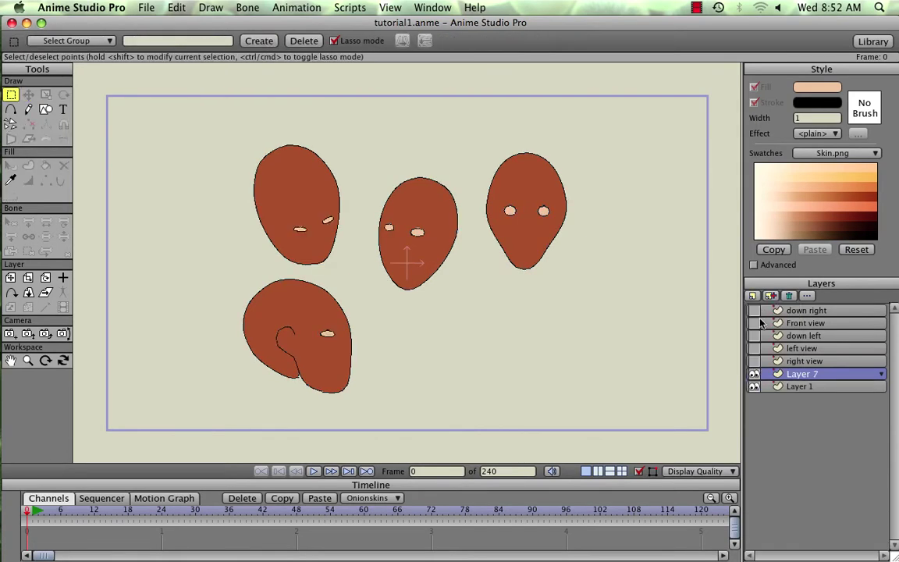
double_click(799, 377)
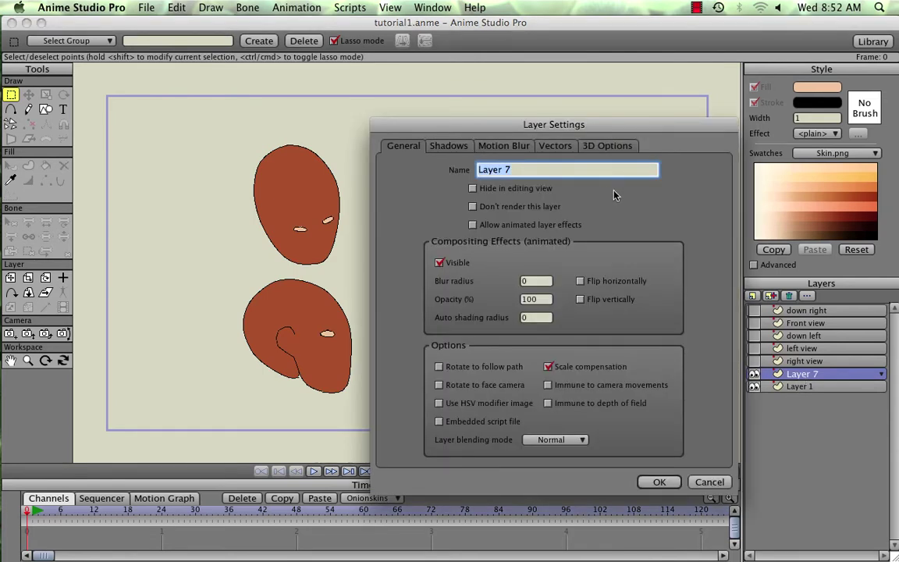
text(Left side)
click(661, 482)
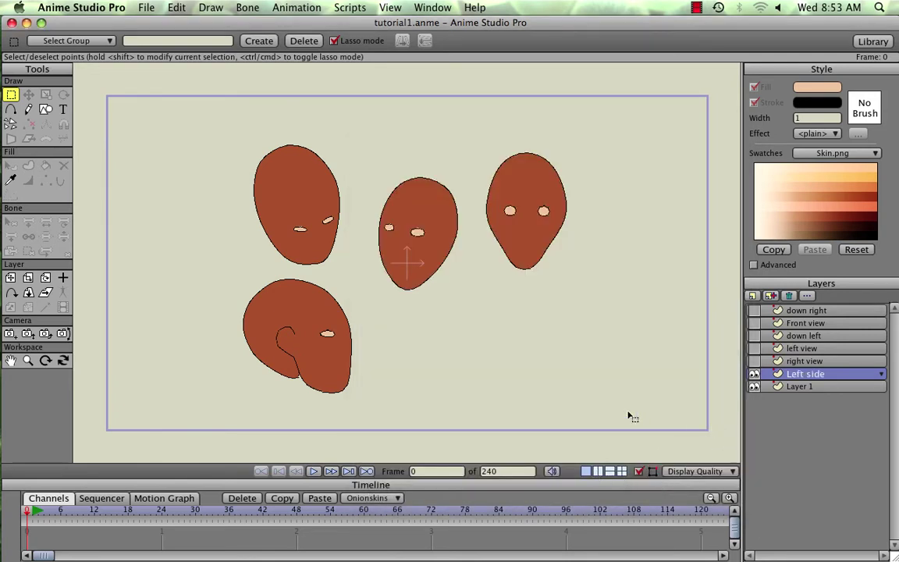
Copy the side-profile head with its ear and eye from Layer 1 into Left side and move it to about X -0.03, Y 0.04
click(802, 387)
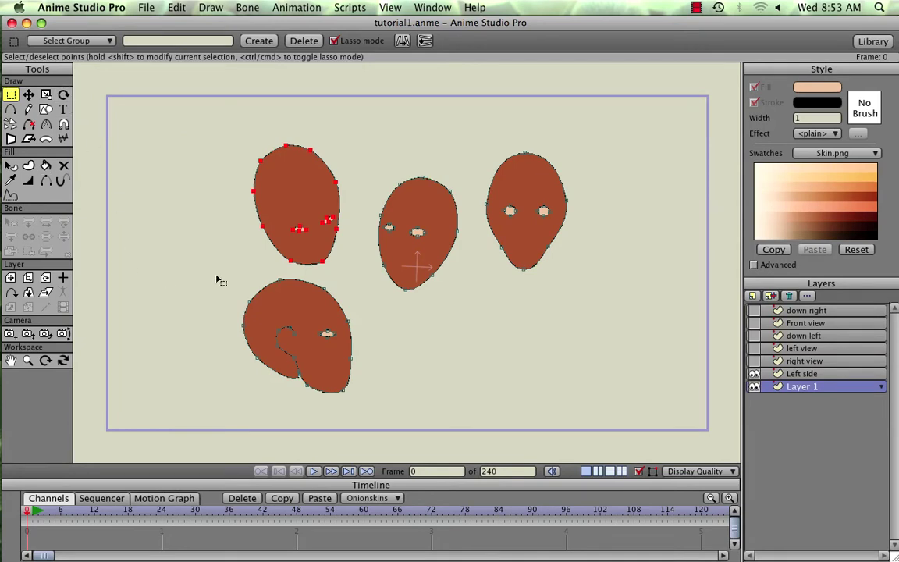
mouse_move(216, 275)
mouse_down()
mouse_move(330, 276)
mouse_move(364, 304)
mouse_move(370, 376)
mouse_move(348, 405)
mouse_move(298, 395)
mouse_move(246, 358)
mouse_move(224, 314)
mouse_move(232, 274)
mouse_up()
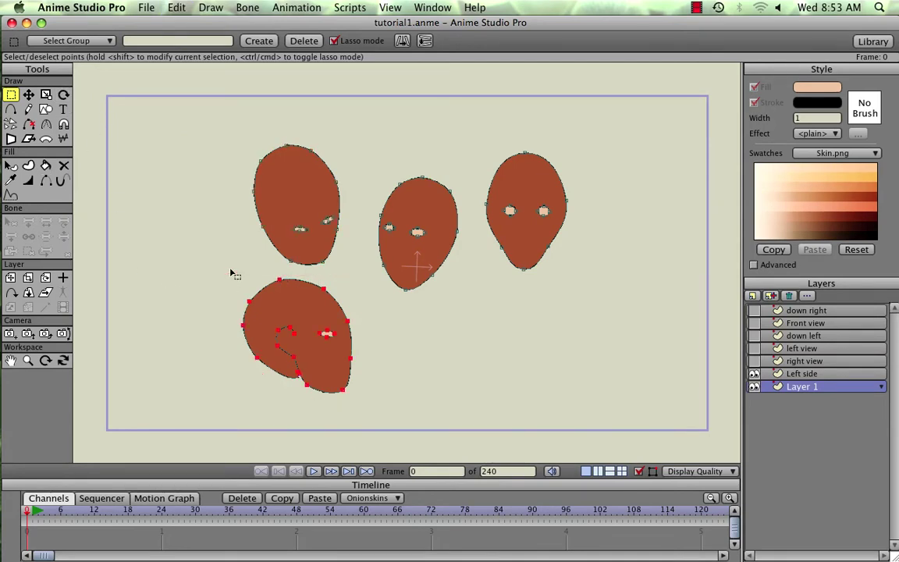
click(802, 376)
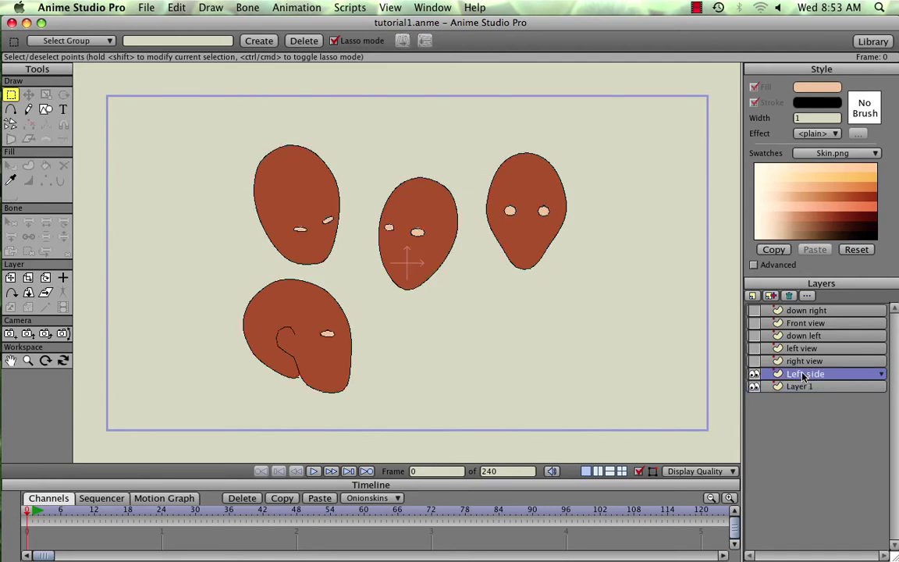
key(super+v)
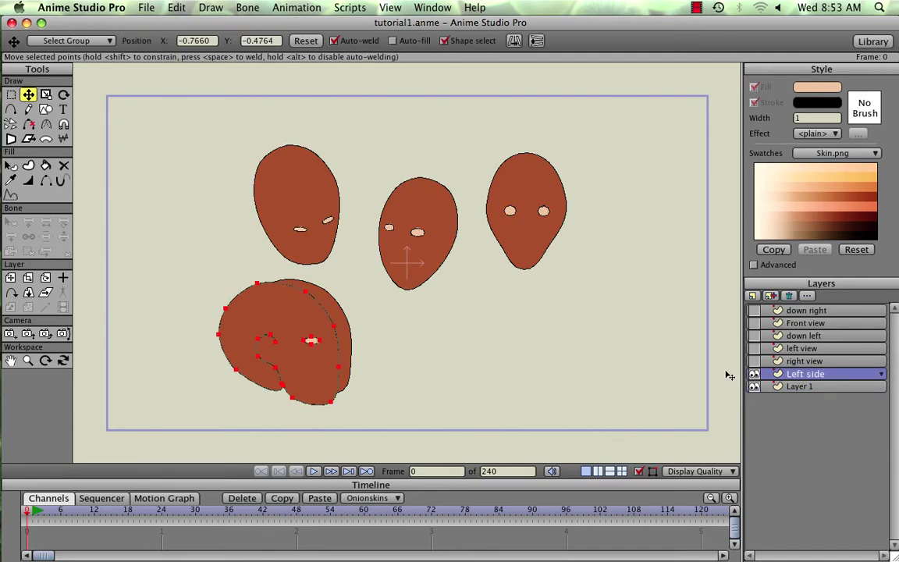
drag(302, 372, 424, 287)
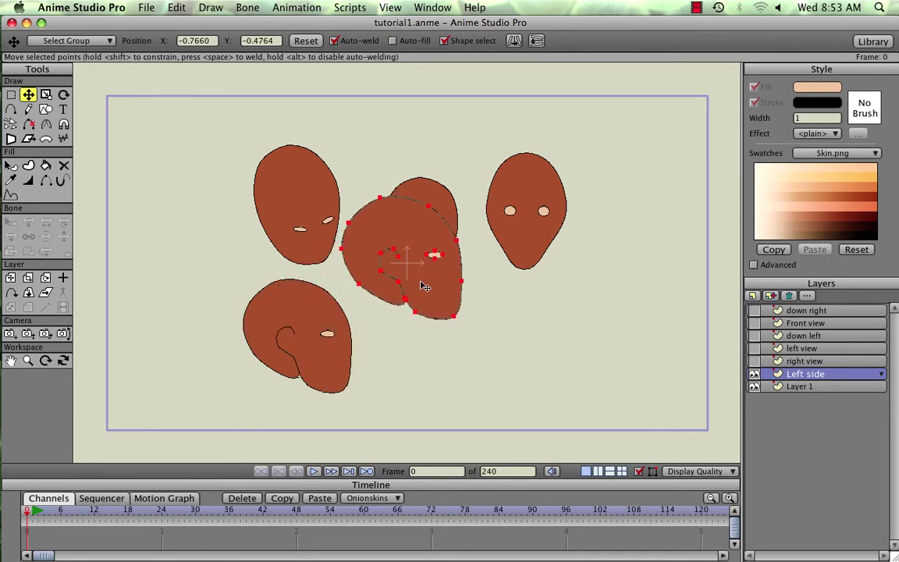
Add a new vector layer named "right side" above the Left side layer
click(751, 296)
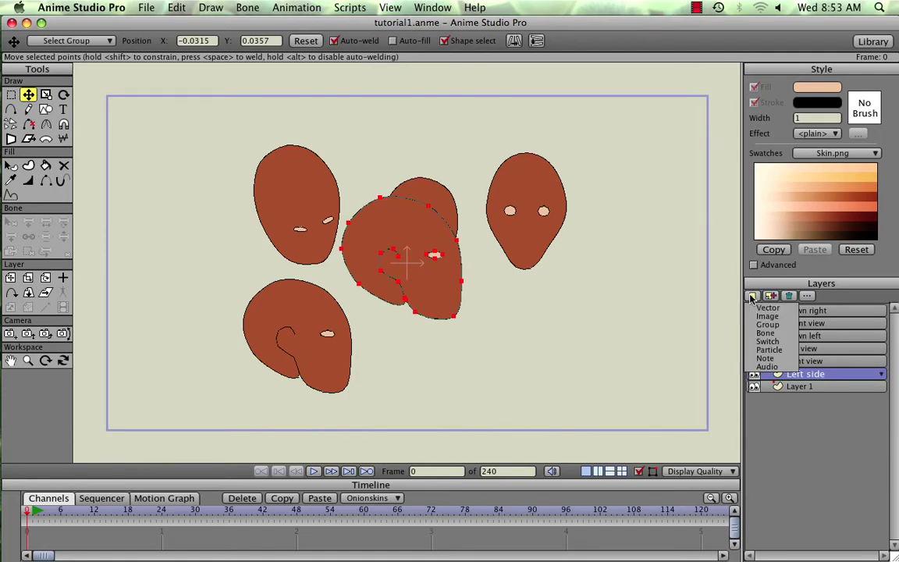
click(766, 308)
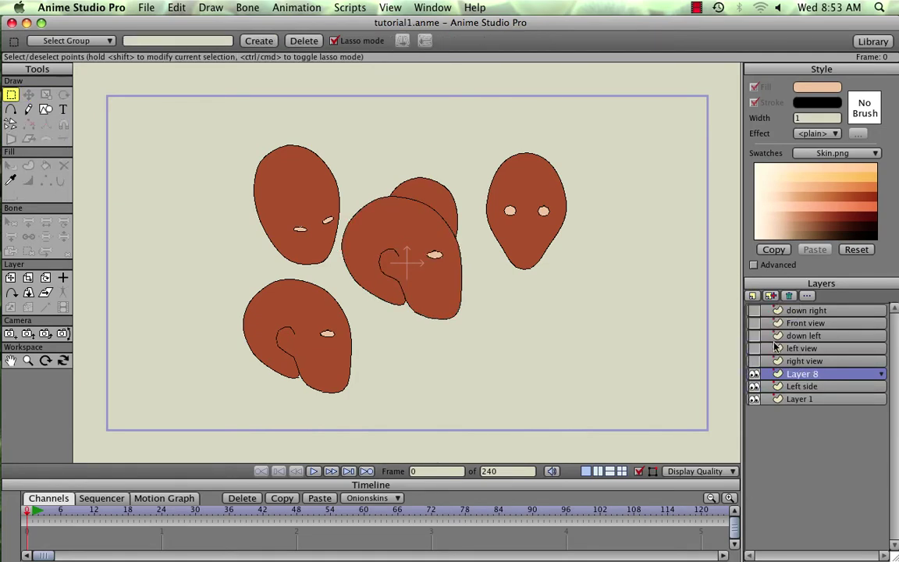
double_click(791, 375)
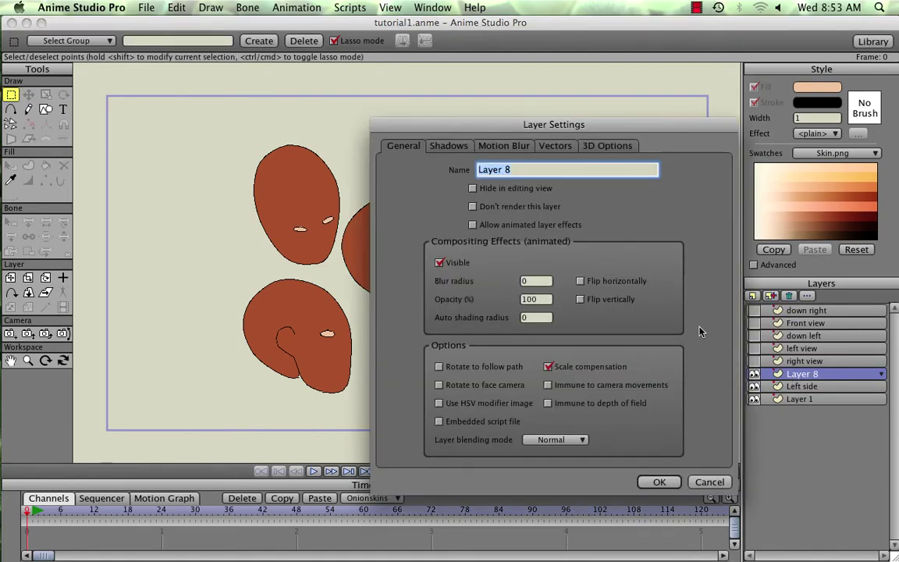
text(right side)
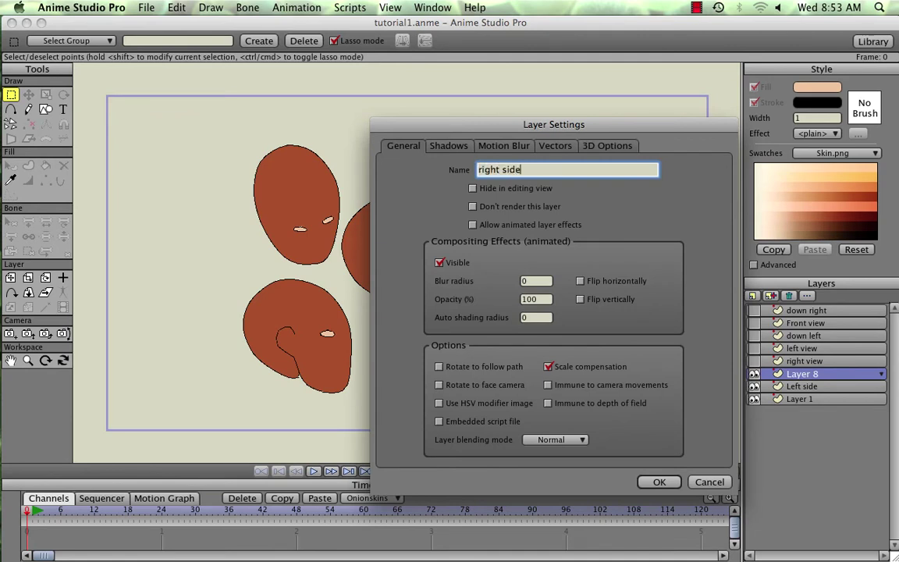
click(658, 482)
Paste the side-profile head into the right side layer, flip it horizontally and move it over the centred Left side head
key(super+a)
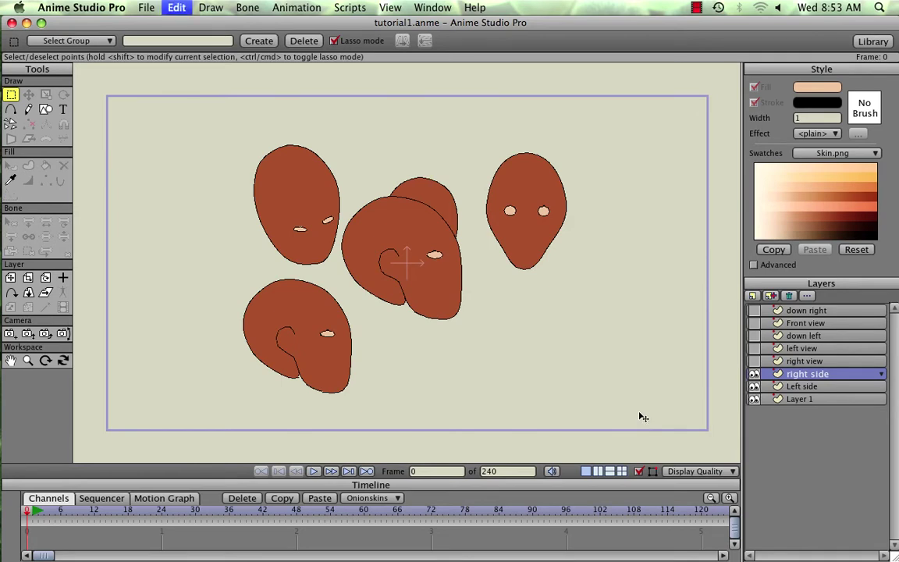
key(t)
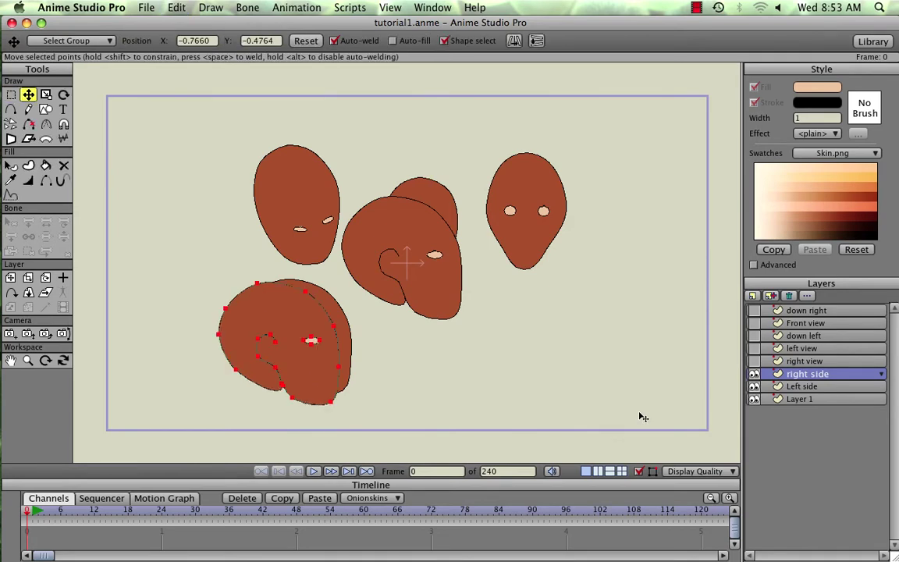
click(513, 41)
drag(278, 323, 411, 238)
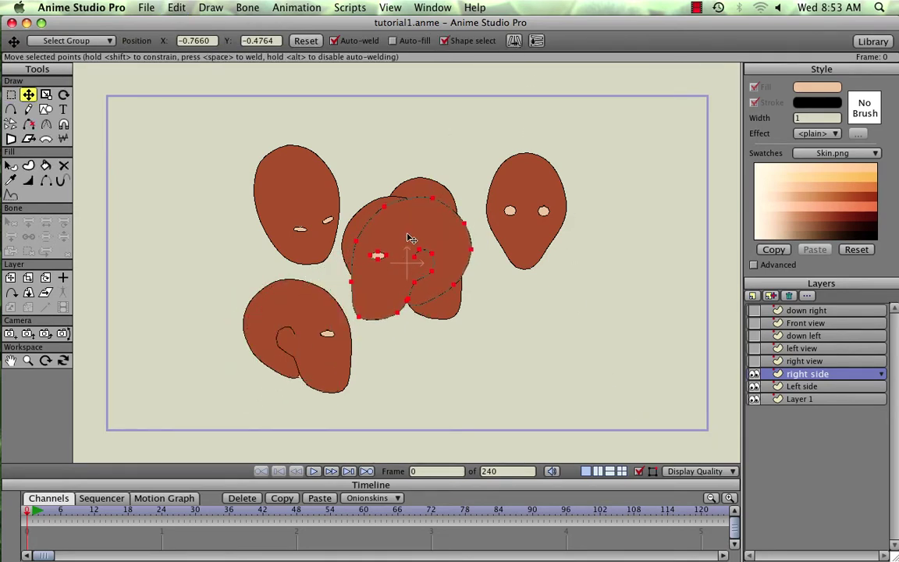
Delete Layer 1 with the original head drawings, leaving its layer settings unedited
double_click(789, 400)
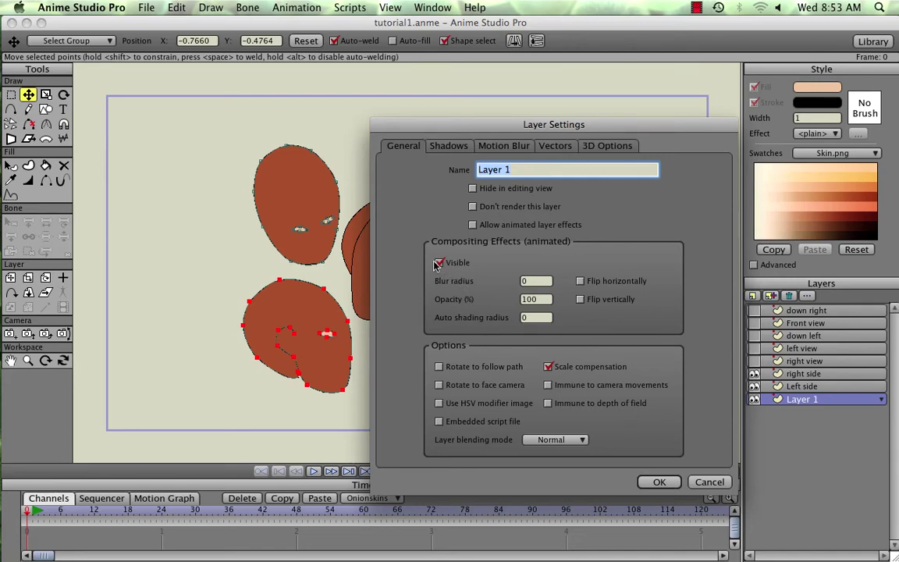
click(660, 481)
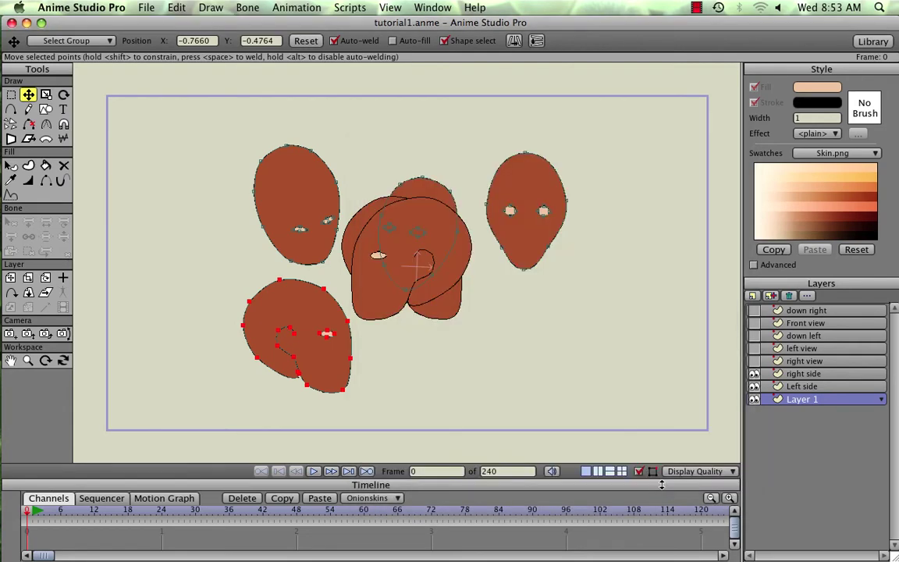
click(788, 296)
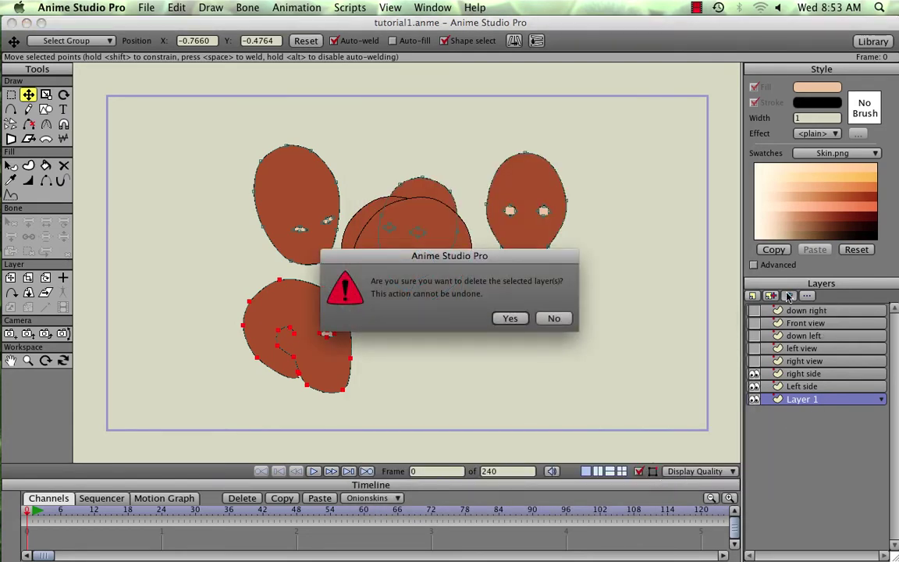
click(505, 320)
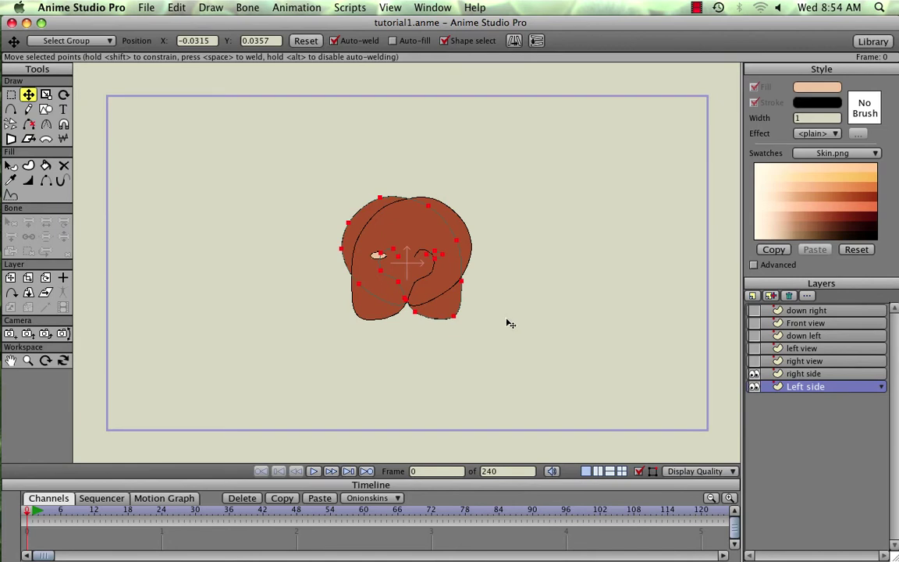
Make the down right, Front view, down left, left view and right view layers visible and deselect the Left side points
click(753, 310)
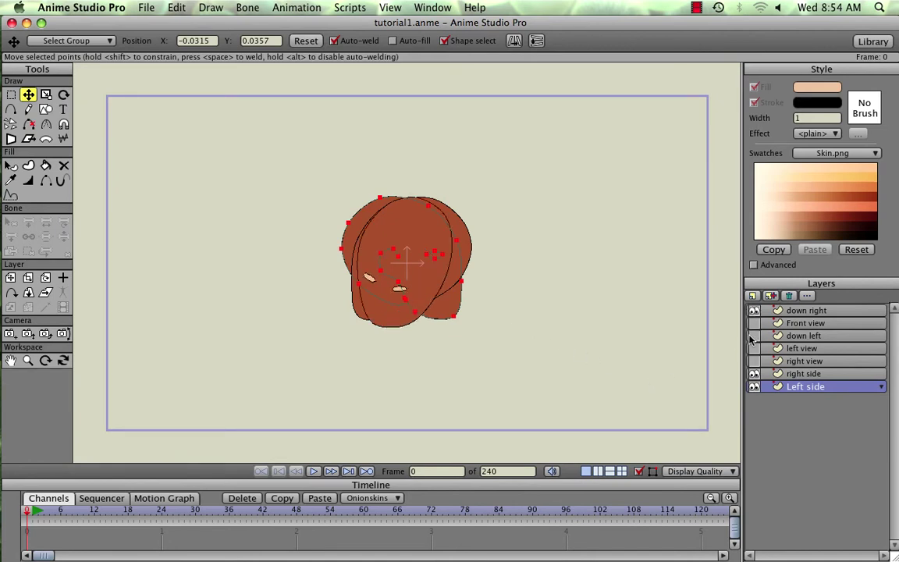
click(754, 322)
click(754, 336)
click(753, 348)
click(753, 360)
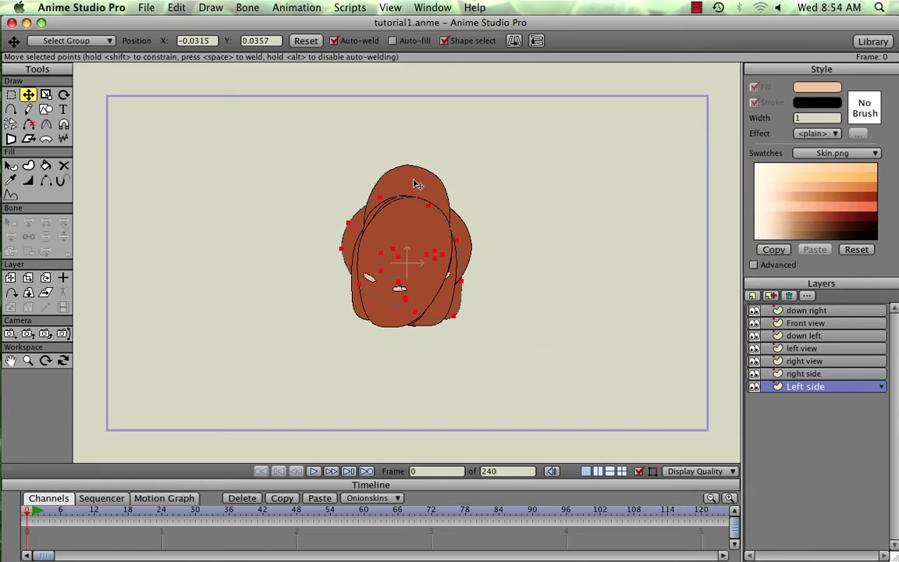
key(super+d)
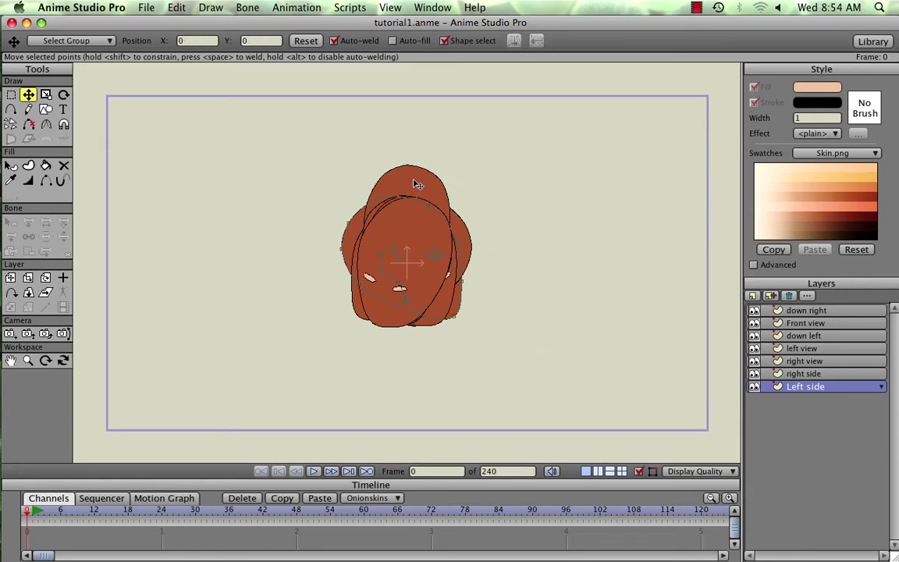
Move the right view head down to about X 0.00, Y 0.03 so its top lines up with the other heads
click(802, 323)
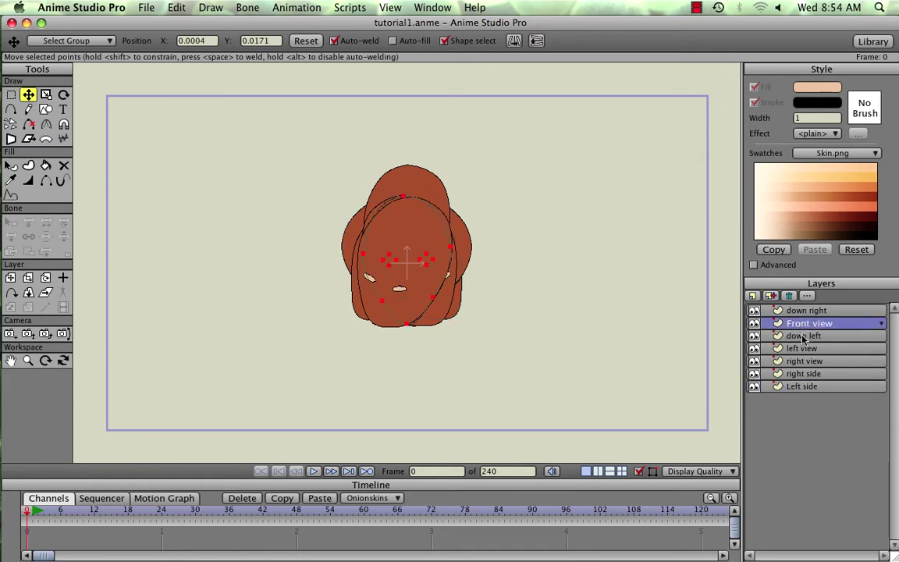
click(803, 337)
click(805, 348)
click(807, 362)
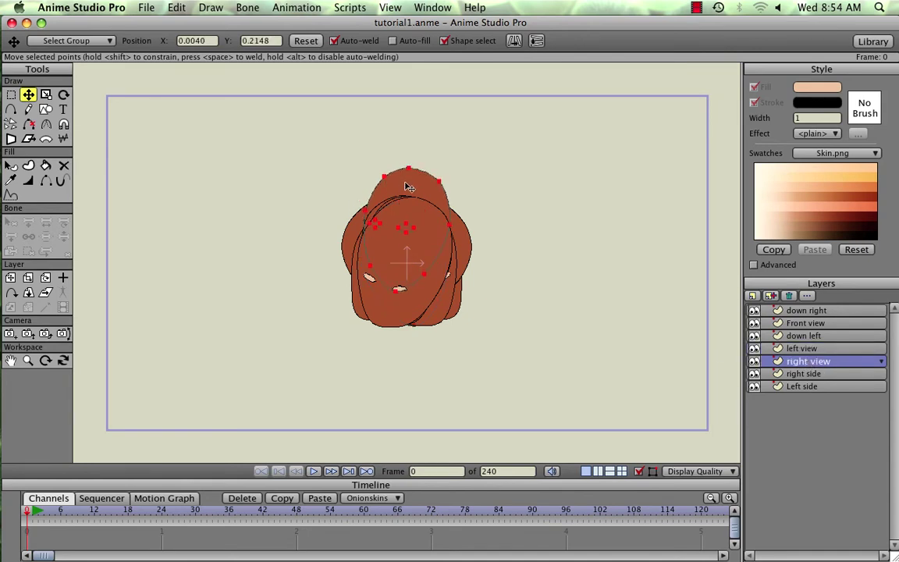
drag(409, 187, 405, 213)
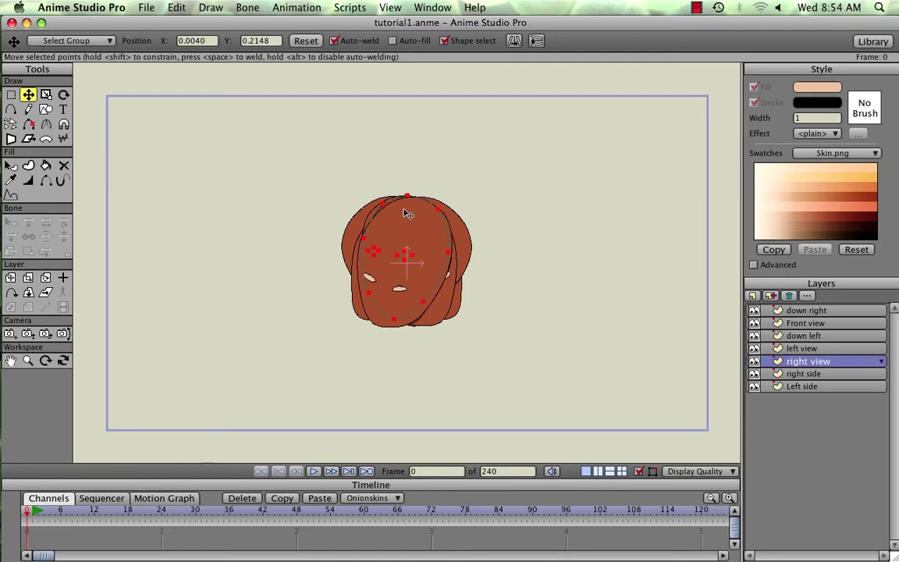
mouse_move(406, 213)
mouse_down()
mouse_move(405, 202)
mouse_move(409, 215)
mouse_up()
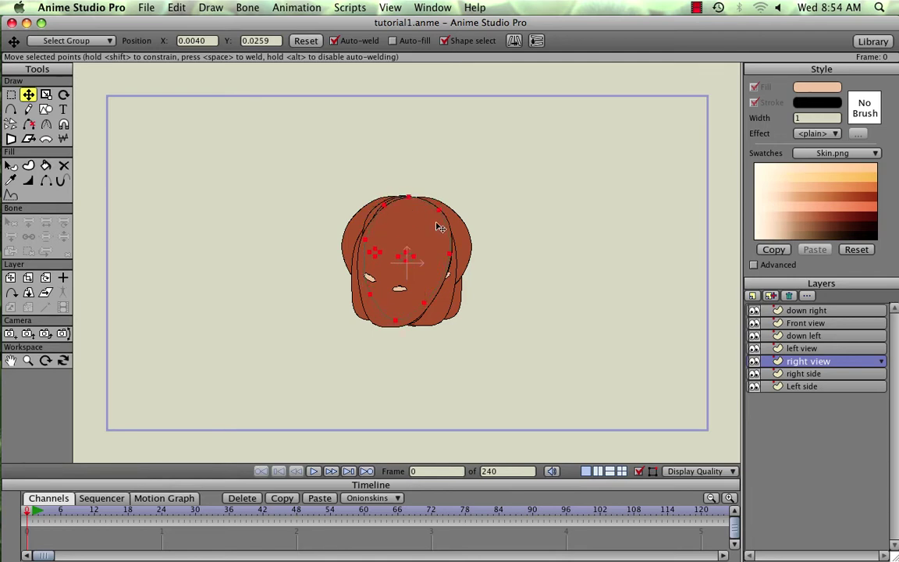
Hide all seven head layers one at a time, from down right through to Left side, to check each drawing's alignment
click(754, 310)
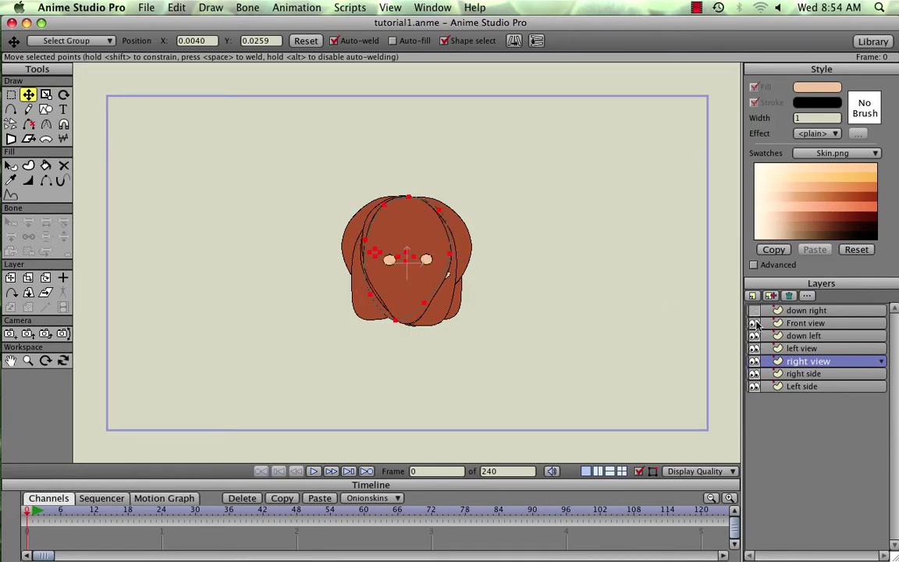
click(754, 322)
click(753, 334)
click(753, 348)
click(753, 360)
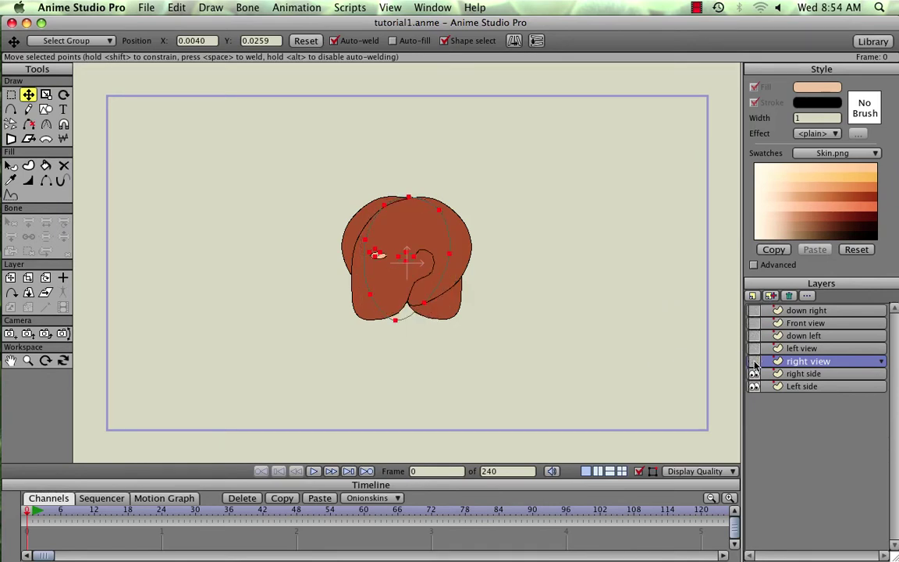
click(754, 372)
click(753, 385)
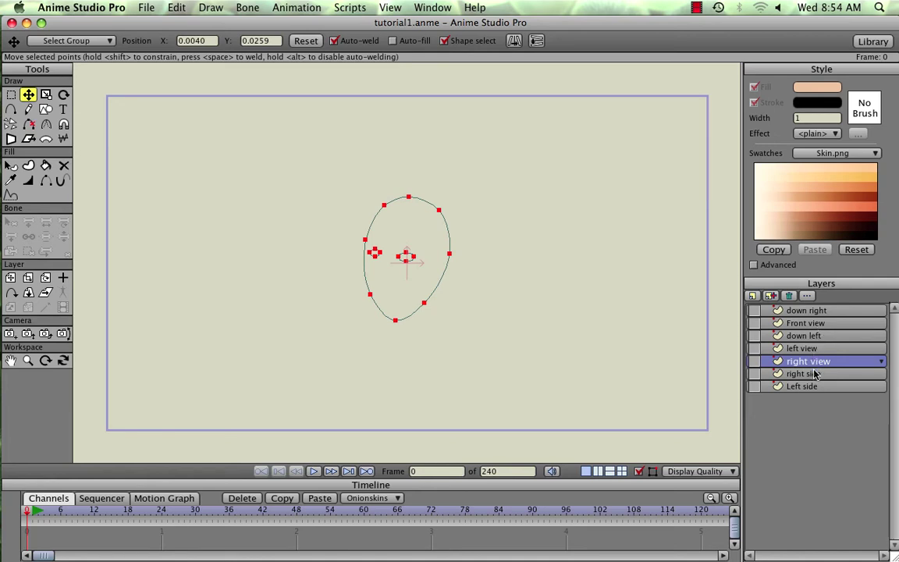
Show the head layers again one at a time, from Left side up to down right, comparing how they overlap
click(753, 386)
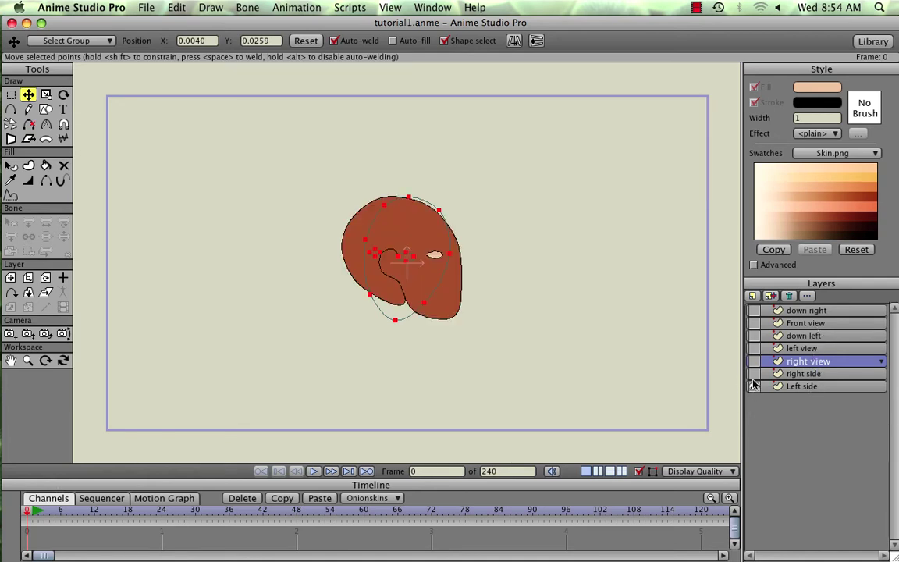
click(754, 374)
click(753, 361)
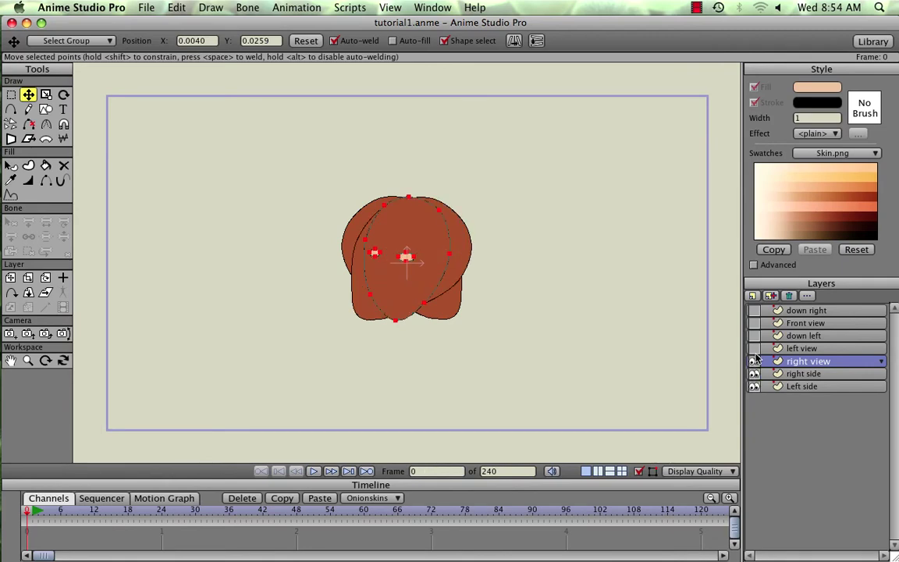
click(753, 349)
click(753, 336)
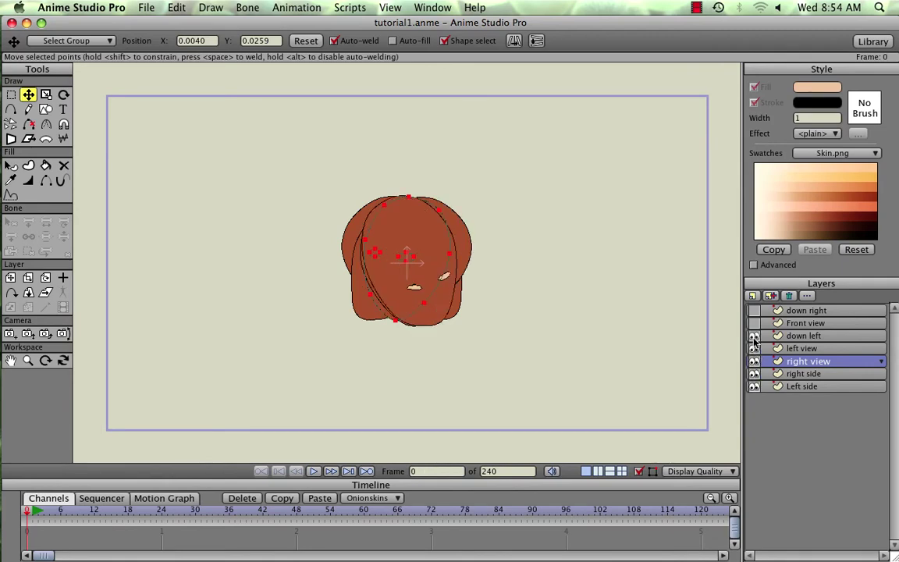
click(753, 324)
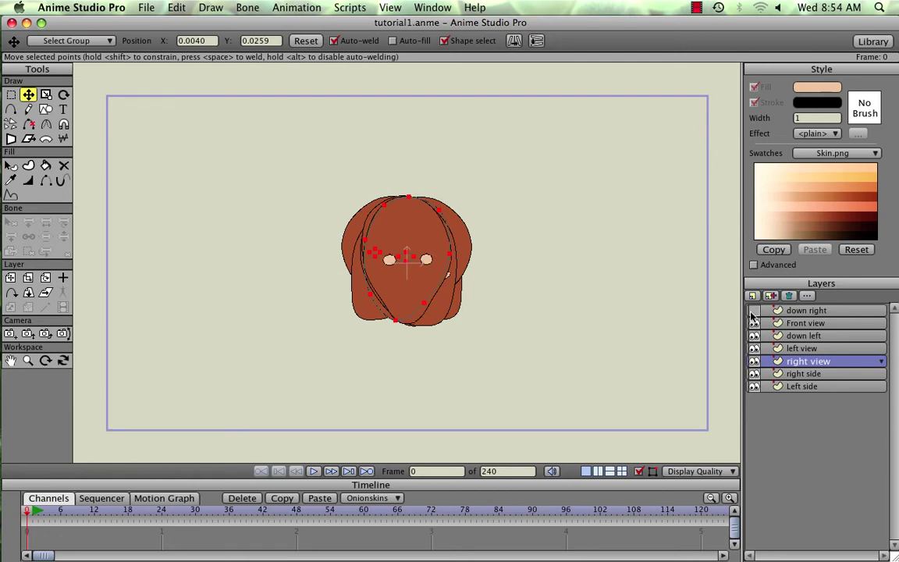
click(753, 312)
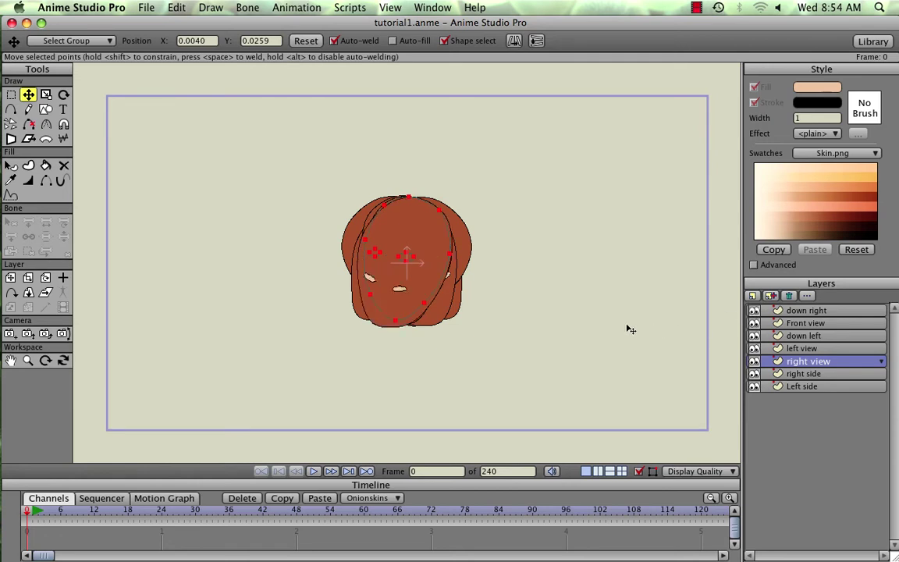
Create a switch layer above all the head layers and name it head shapes
click(753, 297)
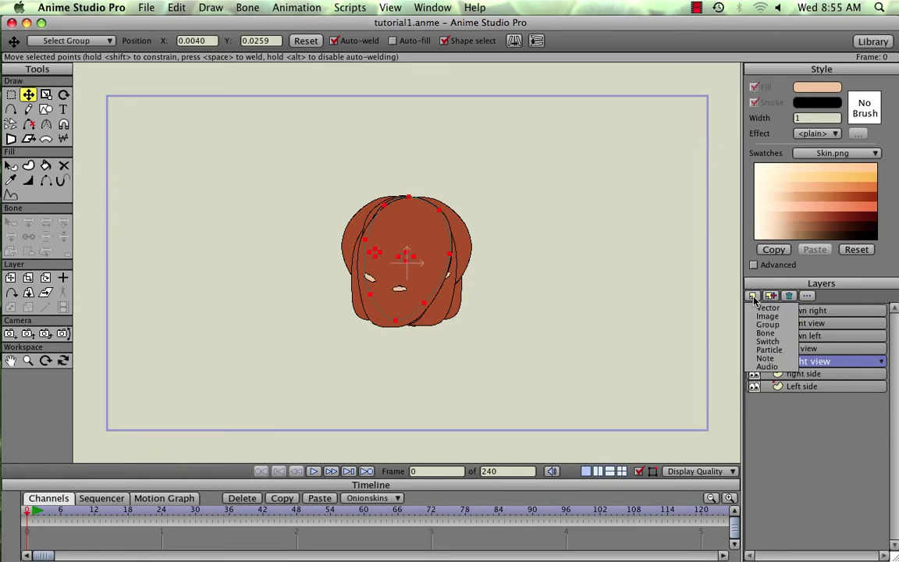
click(767, 343)
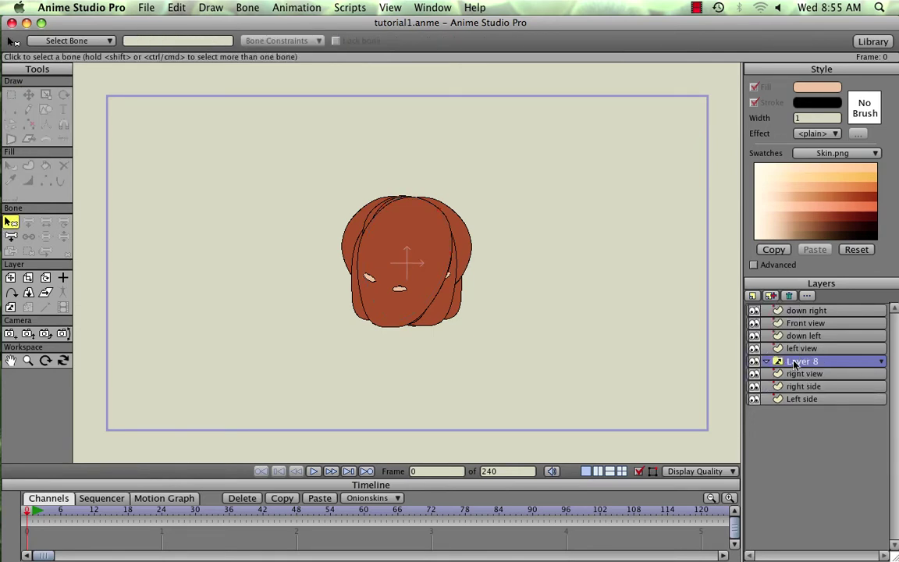
drag(794, 363, 795, 311)
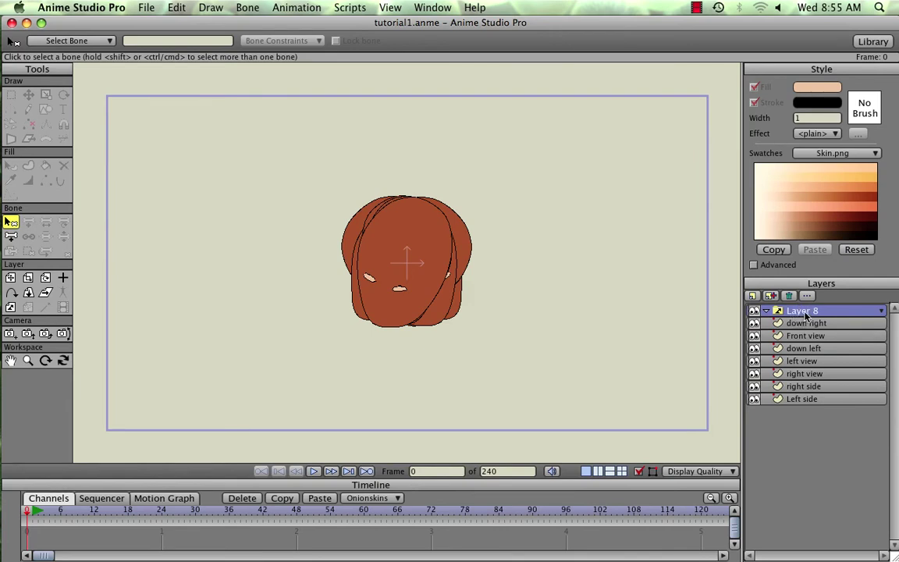
double_click(803, 311)
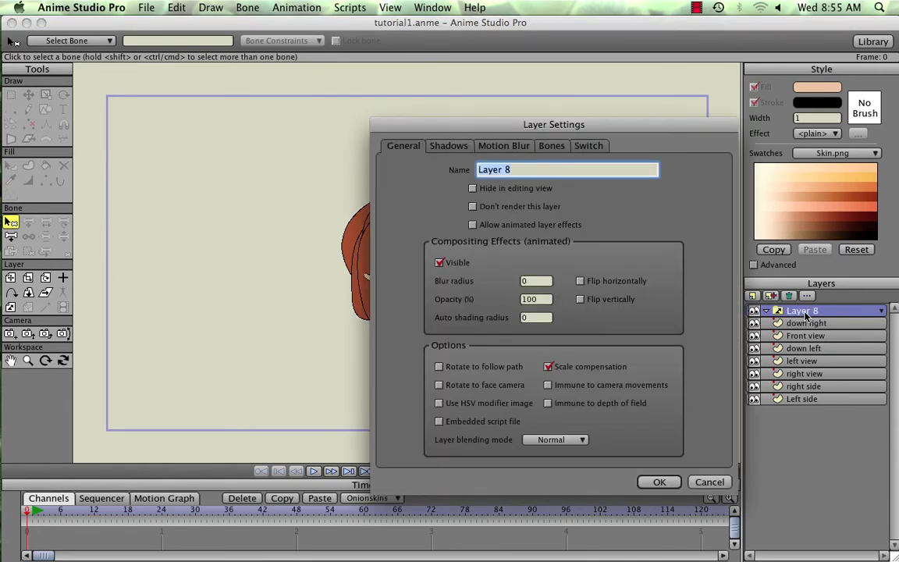
text(head shapes)
click(657, 481)
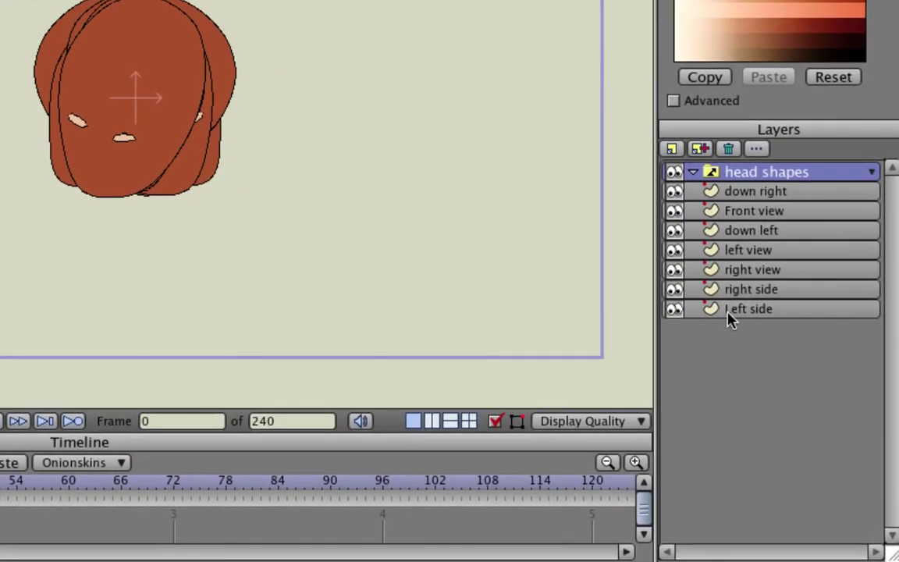
Nest the Left side, right side, right view, left view, down left, Front view and down right layers, in that order, inside the head shapes switch layer
drag(732, 314, 750, 179)
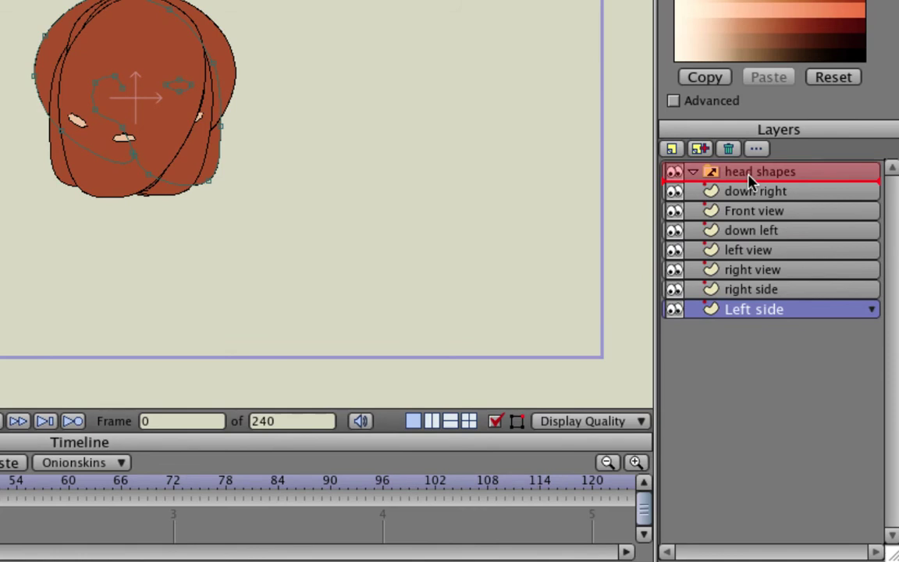
drag(749, 179, 747, 180)
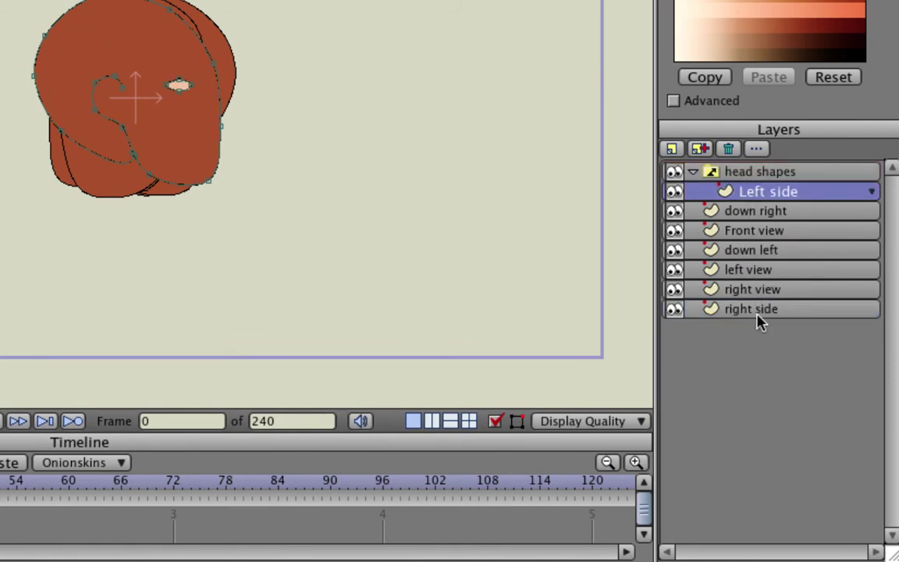
drag(761, 318, 766, 181)
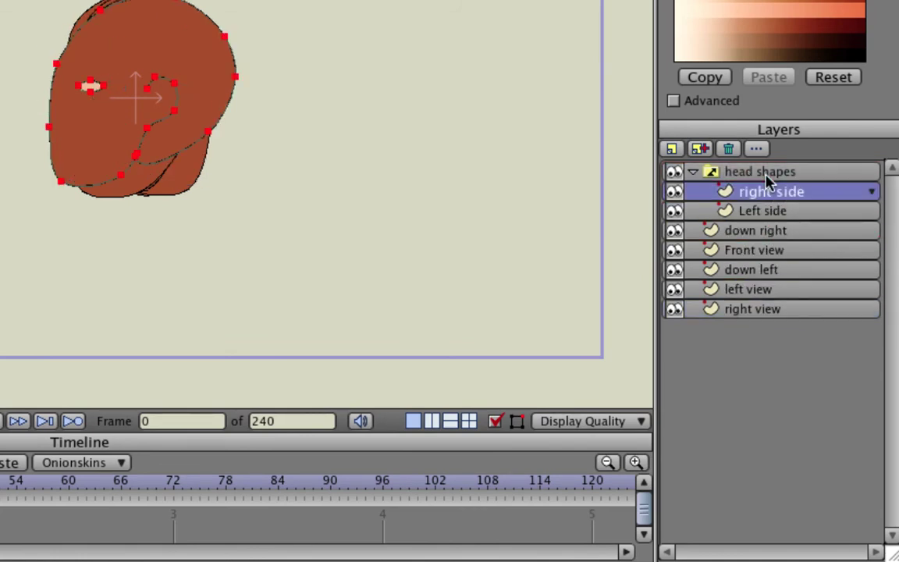
drag(742, 312, 755, 190)
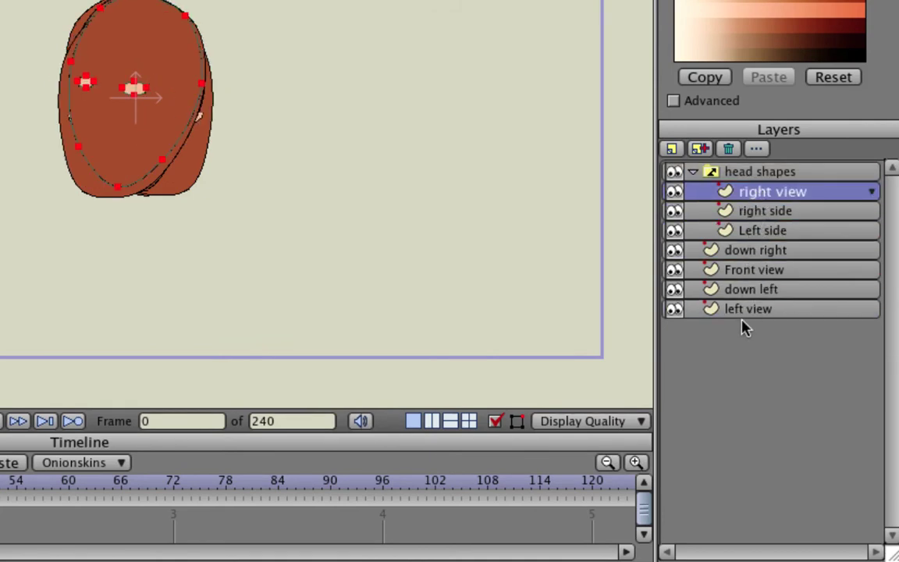
drag(744, 310, 762, 176)
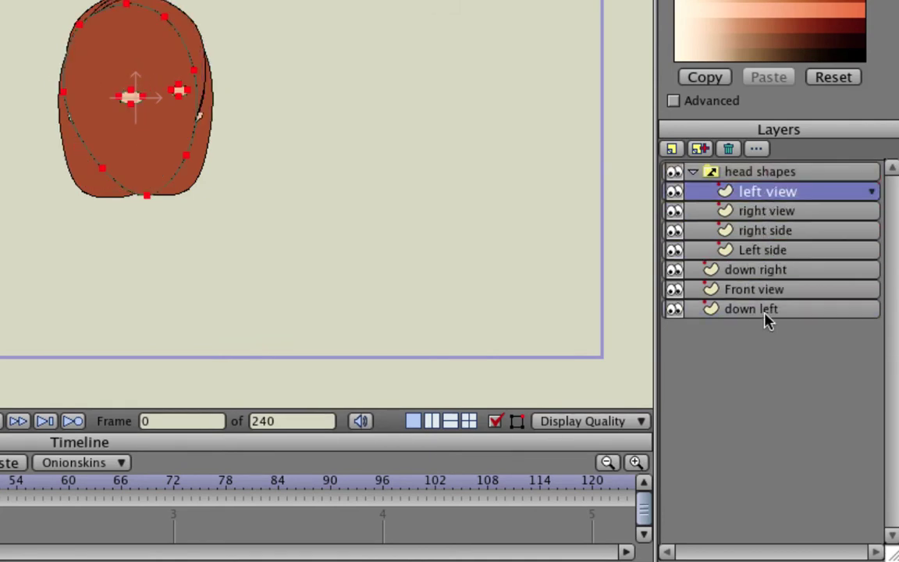
drag(765, 315, 788, 194)
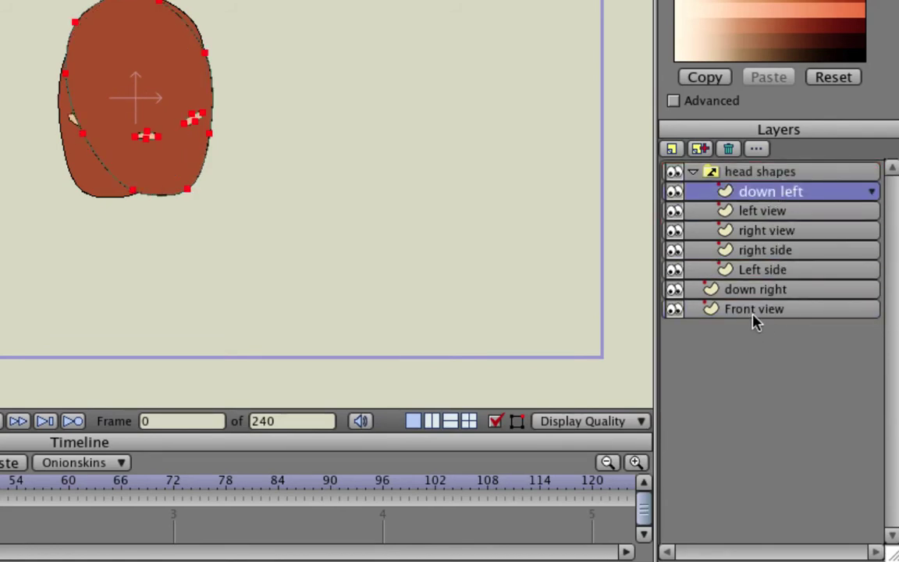
drag(752, 316, 772, 190)
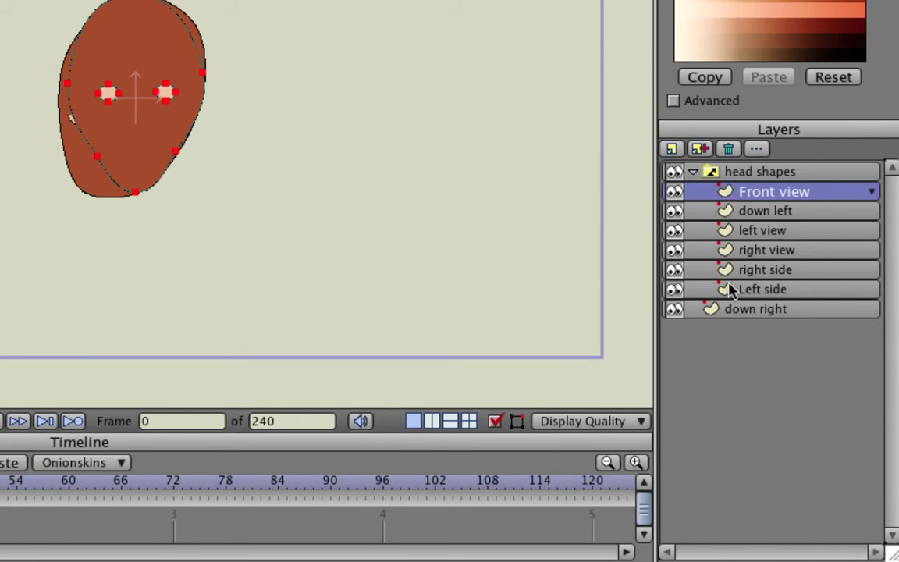
click(743, 314)
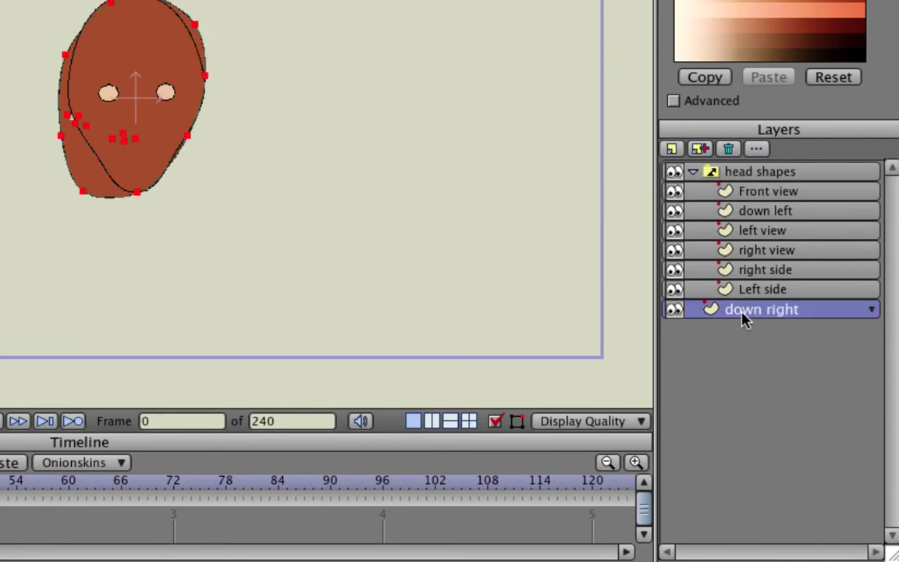
drag(743, 319, 762, 186)
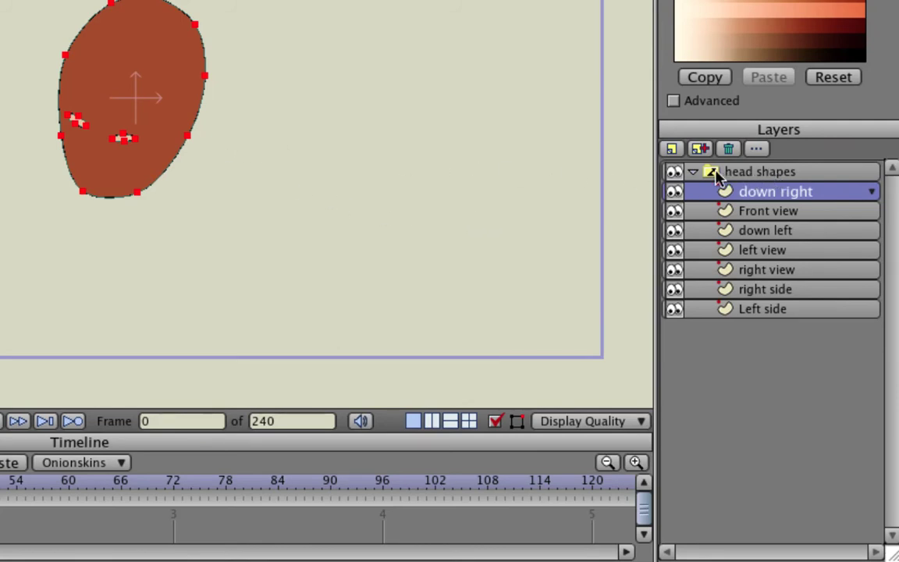
Test the head shapes switch layer by activating right view, down left and down right in turn
right_click(791, 177)
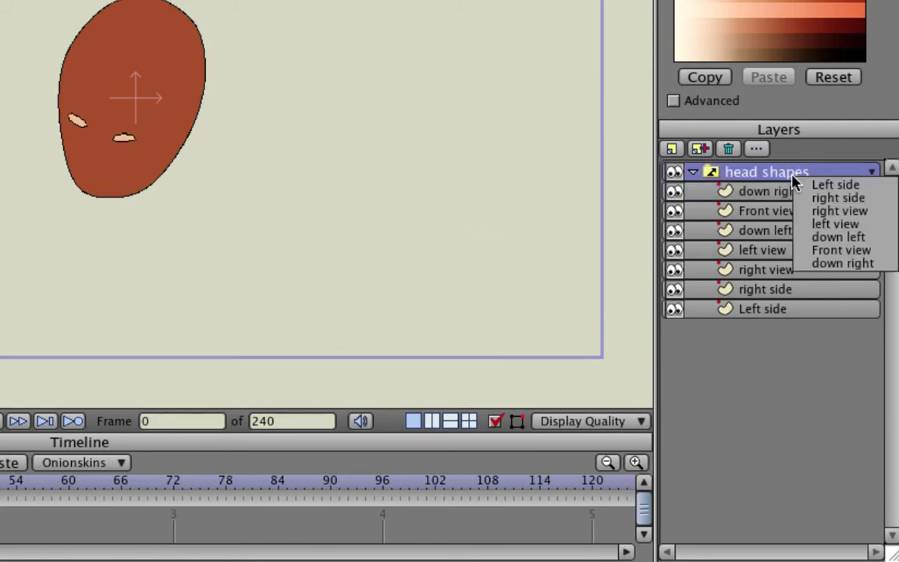
click(833, 215)
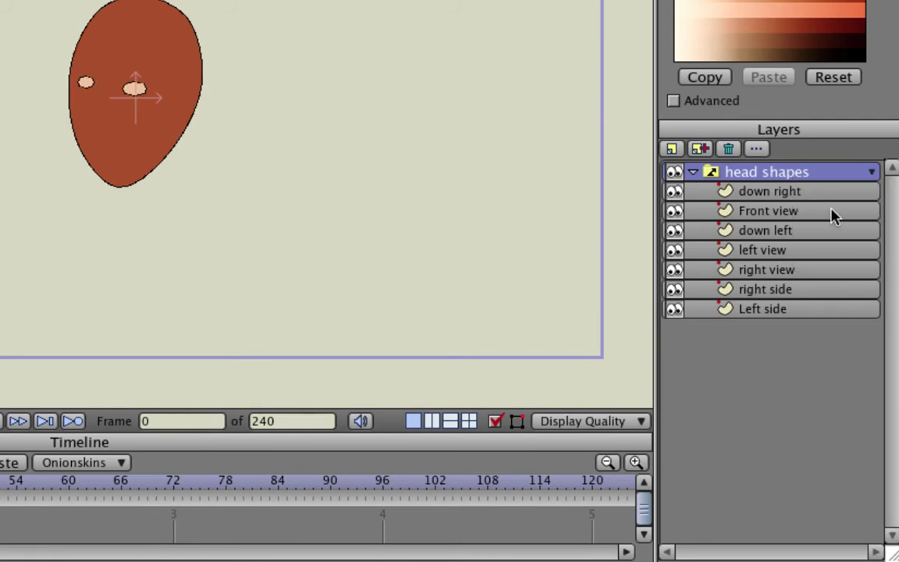
click(825, 181)
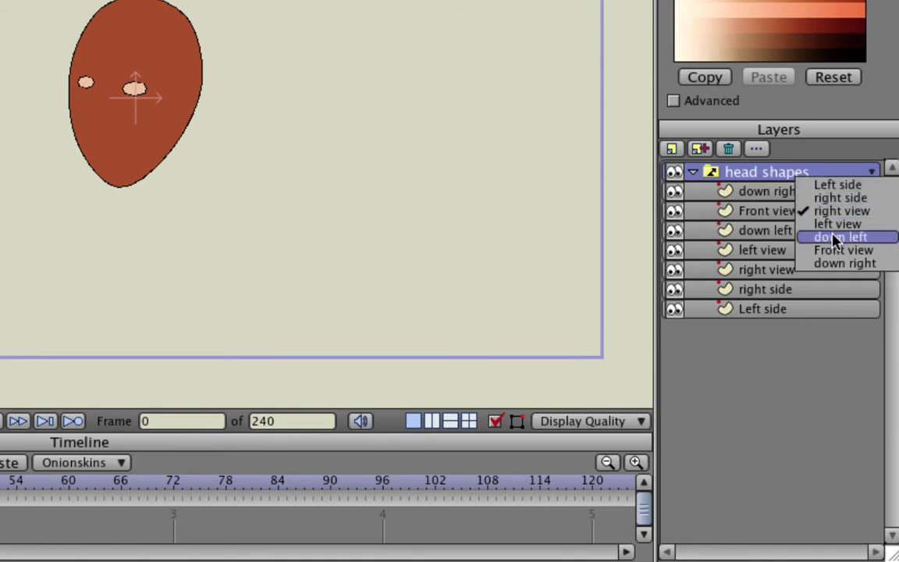
click(835, 238)
click(825, 181)
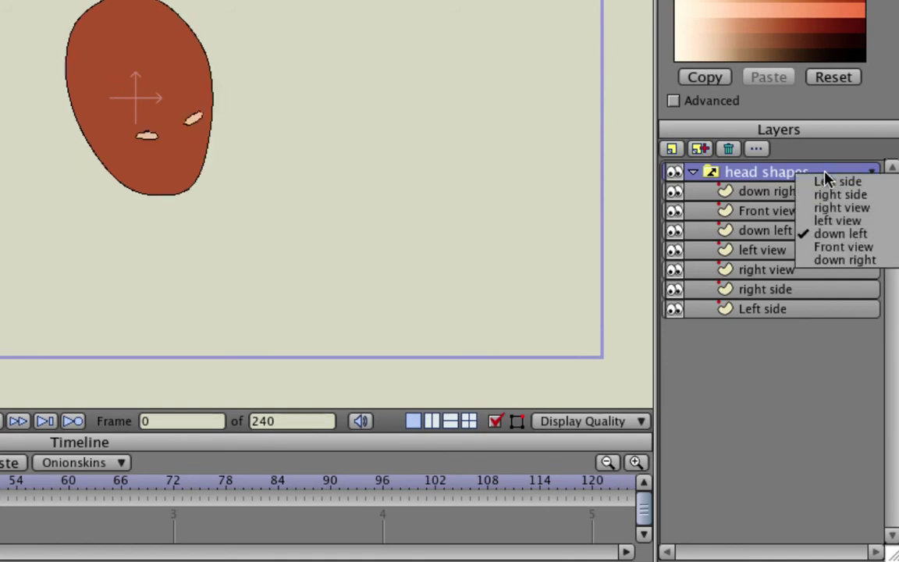
click(833, 264)
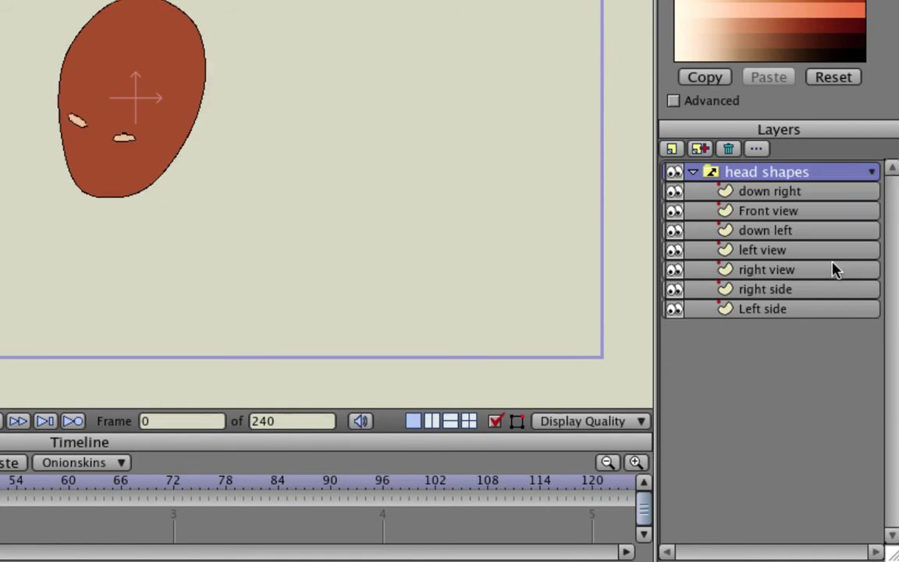
Switch the head shapes layer to right side, right view and down left in turn to preview the head turning
click(823, 178)
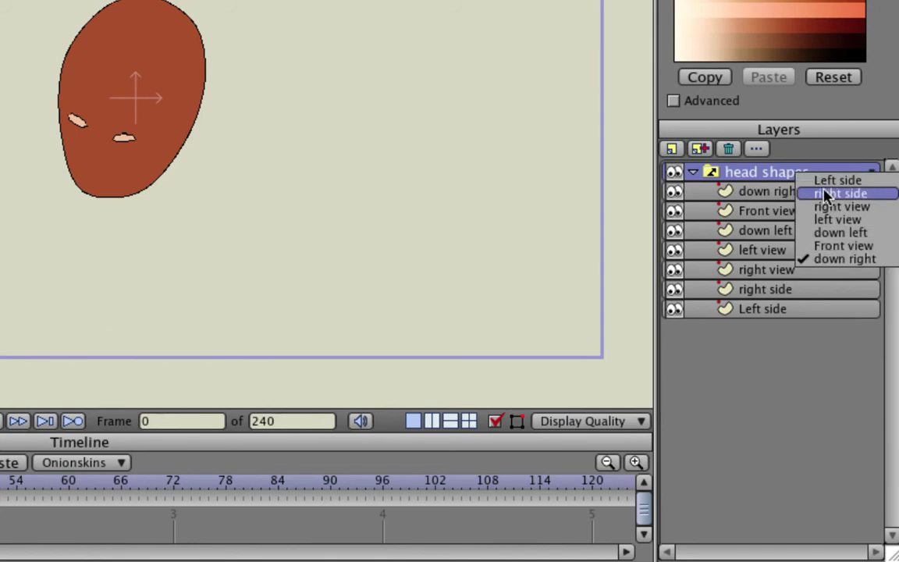
click(825, 195)
click(824, 176)
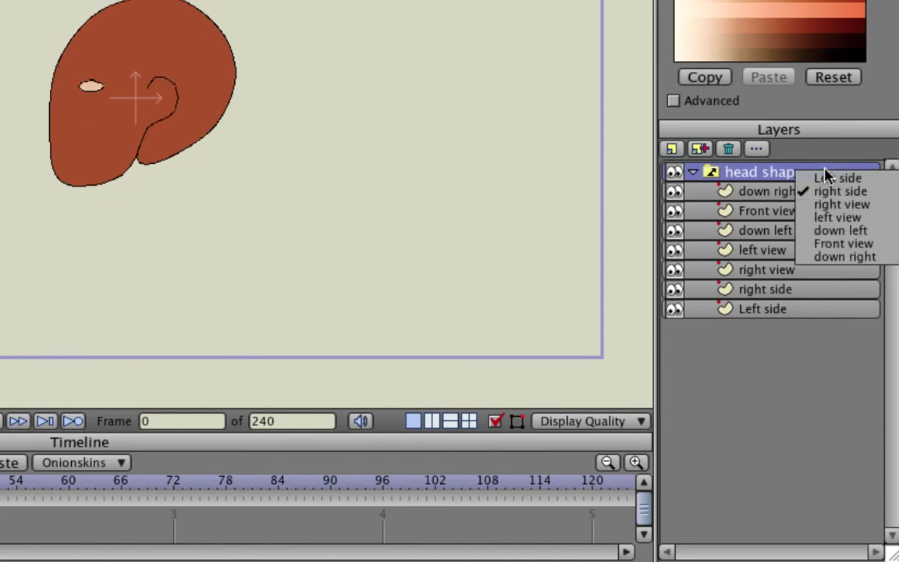
click(832, 205)
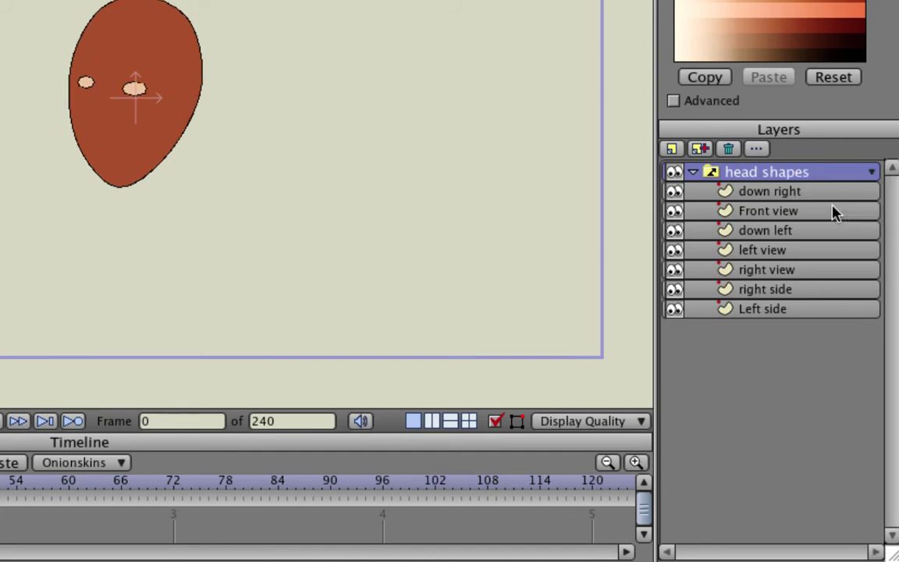
click(833, 176)
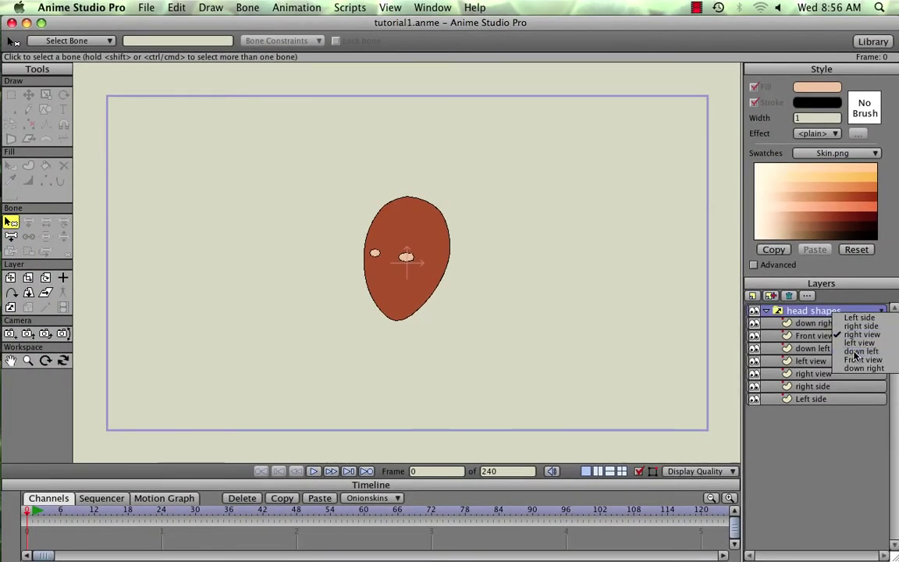
click(855, 353)
Preview the head turning by switching the head shapes layer to right side, down left and Front view in turn
click(848, 314)
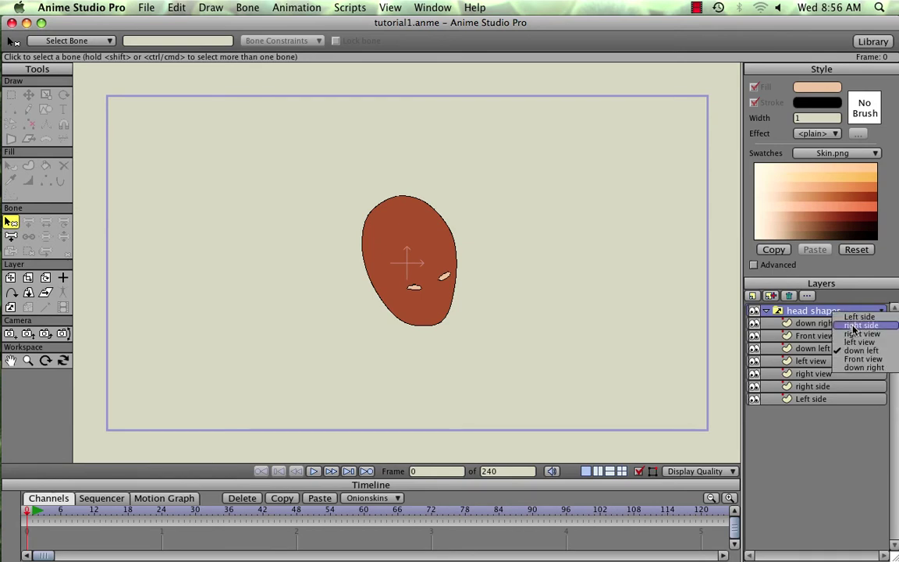
click(853, 326)
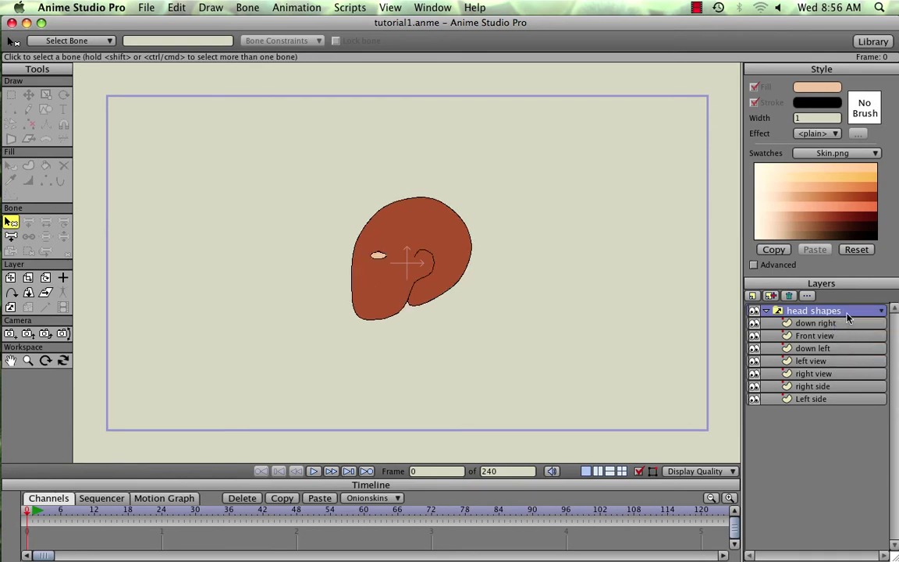
click(847, 315)
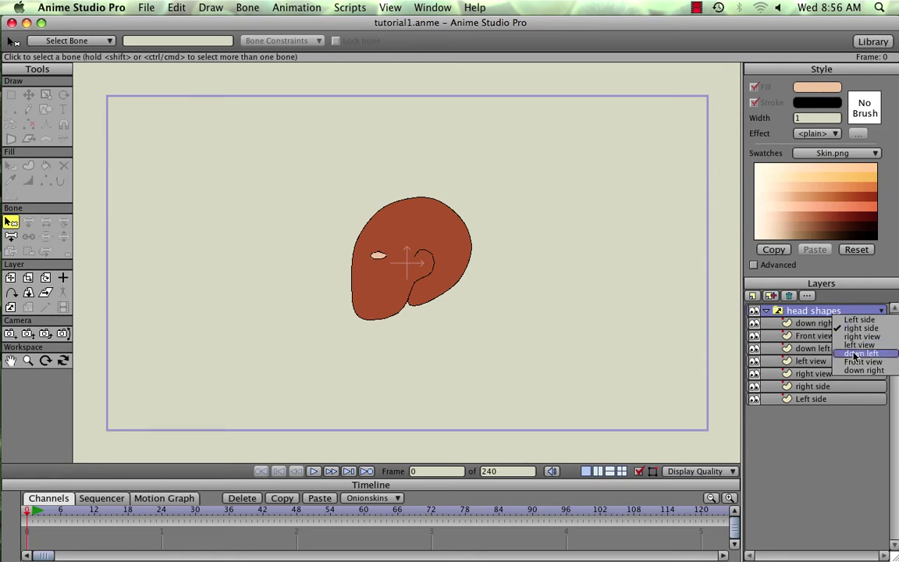
click(854, 354)
click(849, 312)
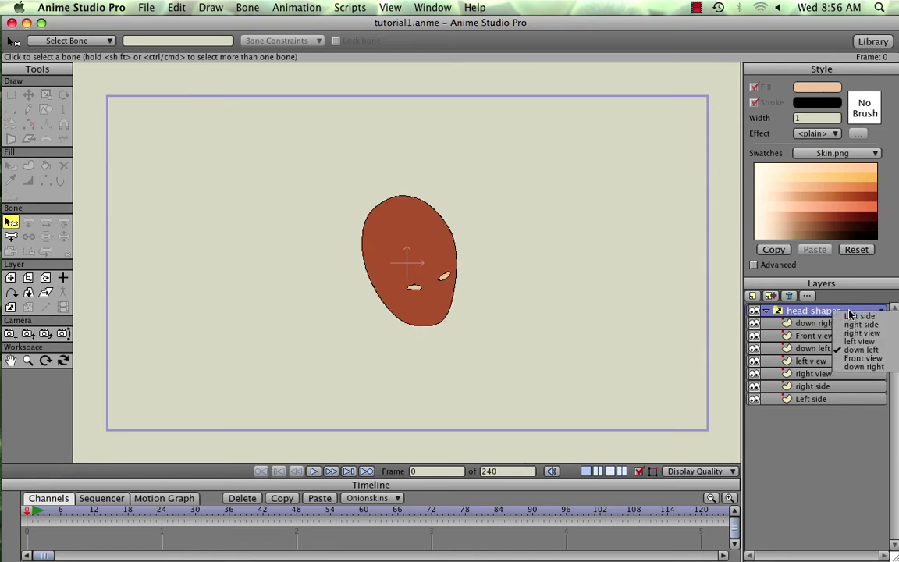
click(854, 358)
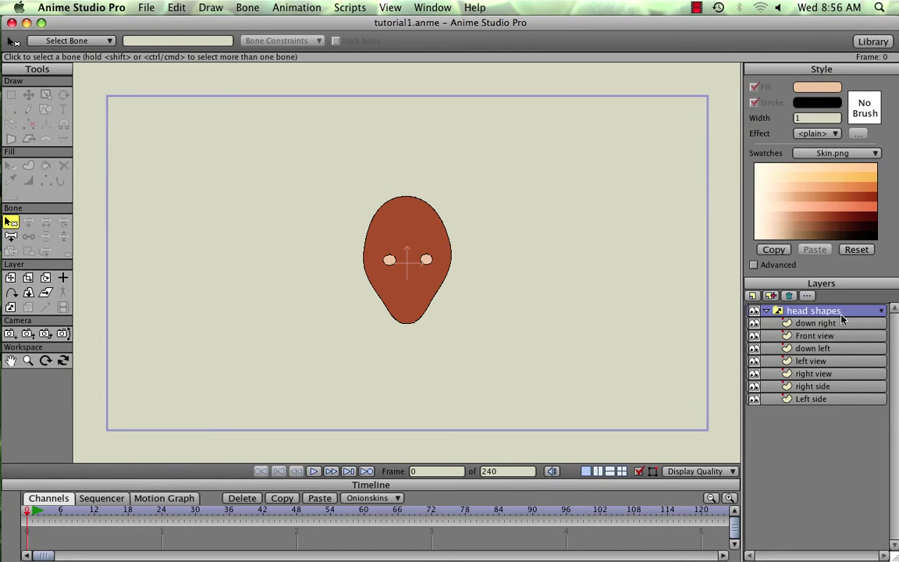
Switch the head shapes layer to right side once more, and return it to Front view
click(844, 314)
click(848, 325)
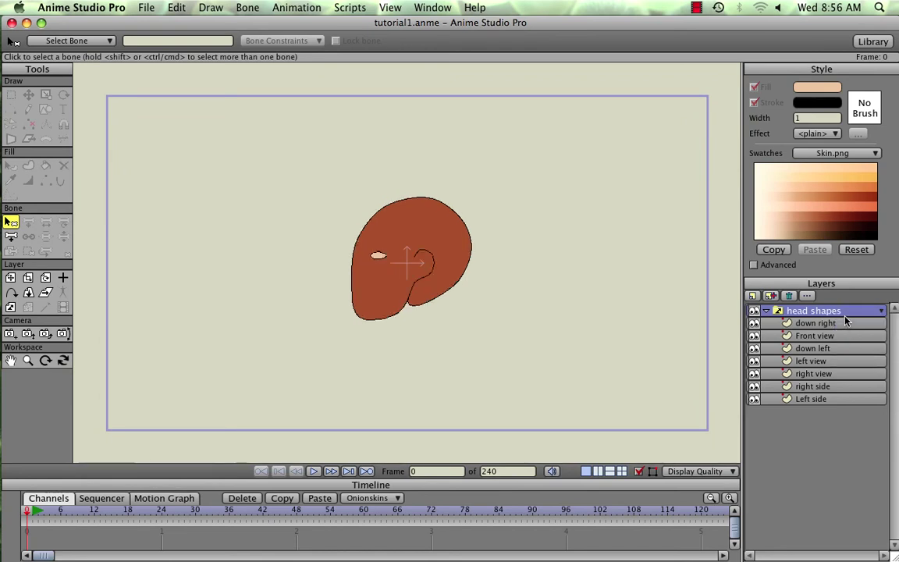
click(848, 314)
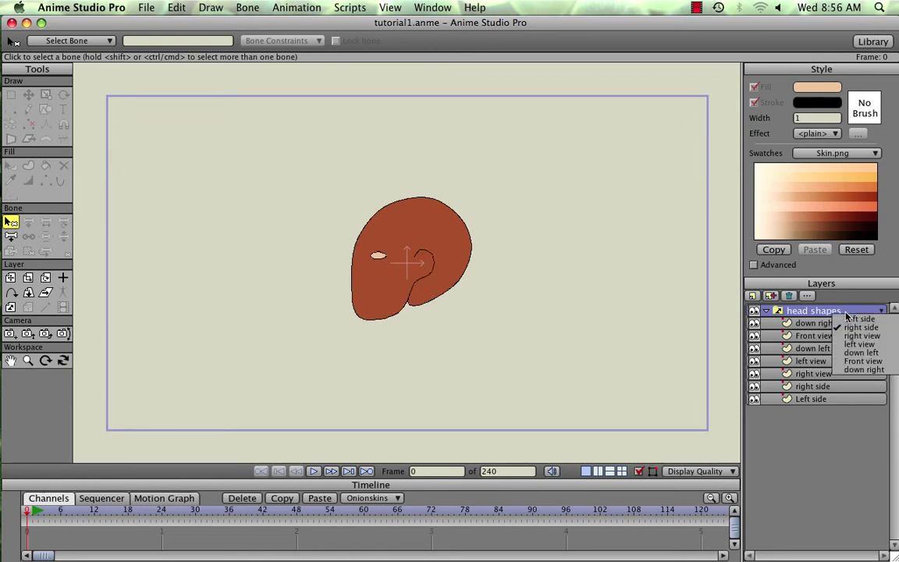
click(855, 361)
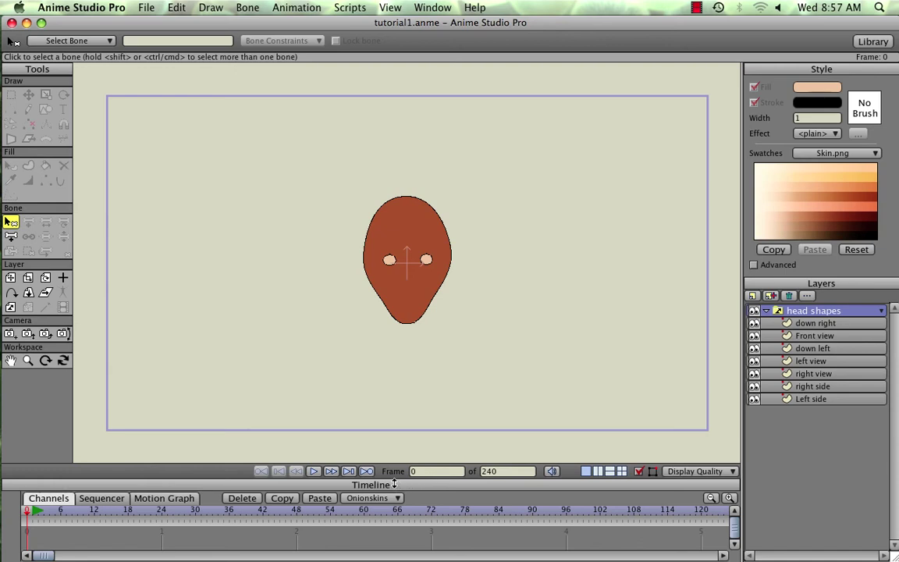
Enlarge the timeline area and keyframe the head shapes layer to right side at frame 6
drag(394, 485, 362, 389)
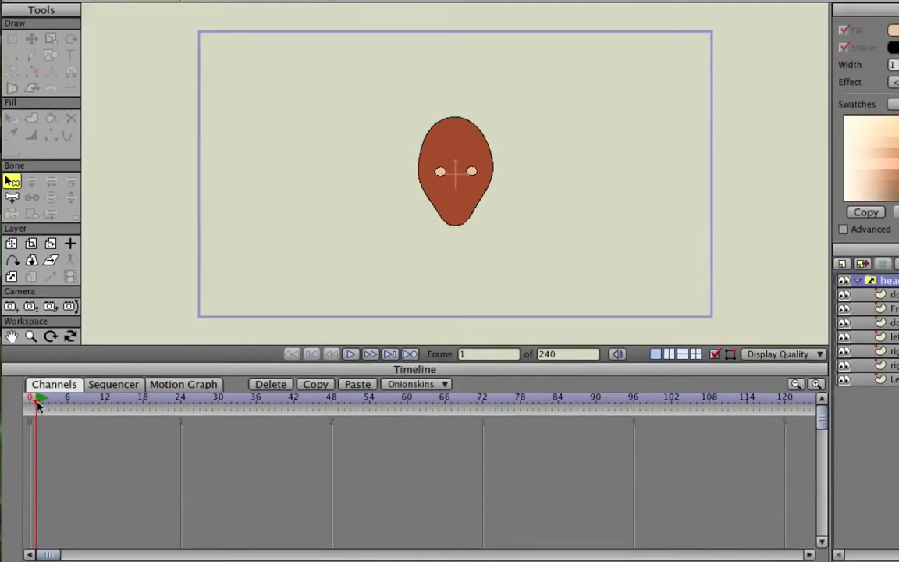
drag(44, 332, 91, 338)
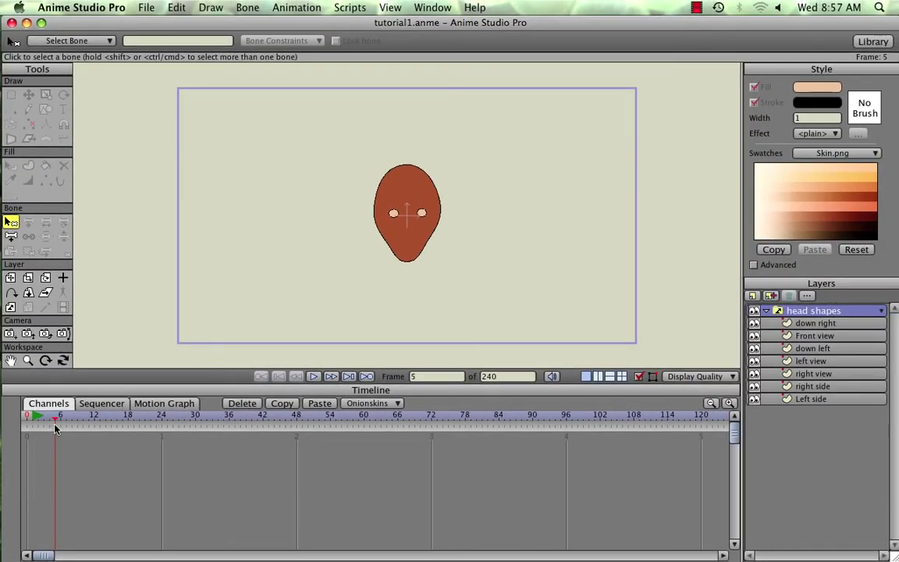
drag(55, 427, 61, 430)
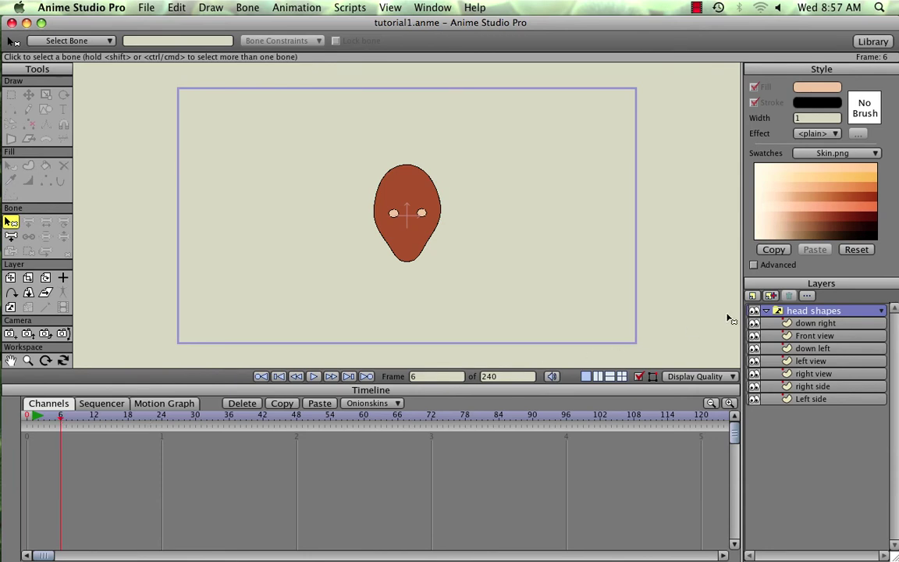
right_click(808, 312)
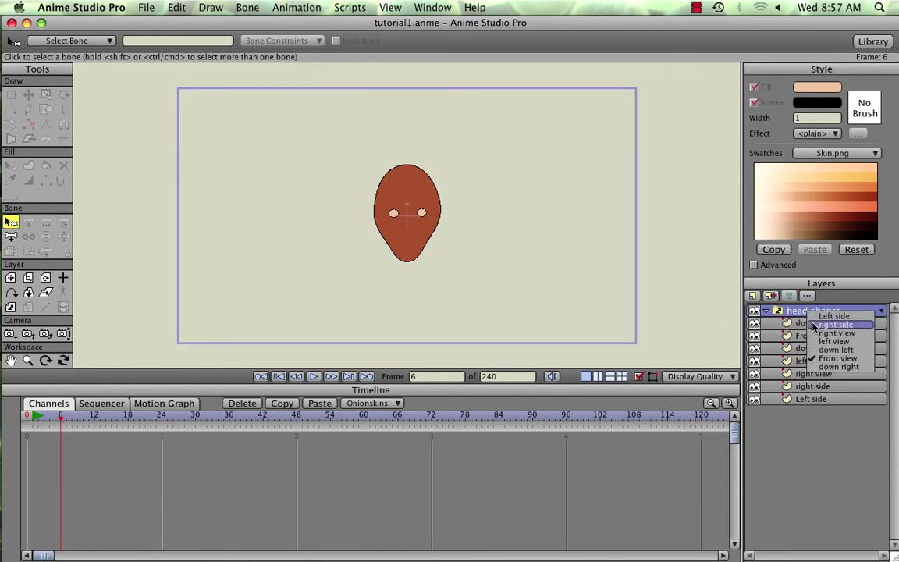
click(814, 324)
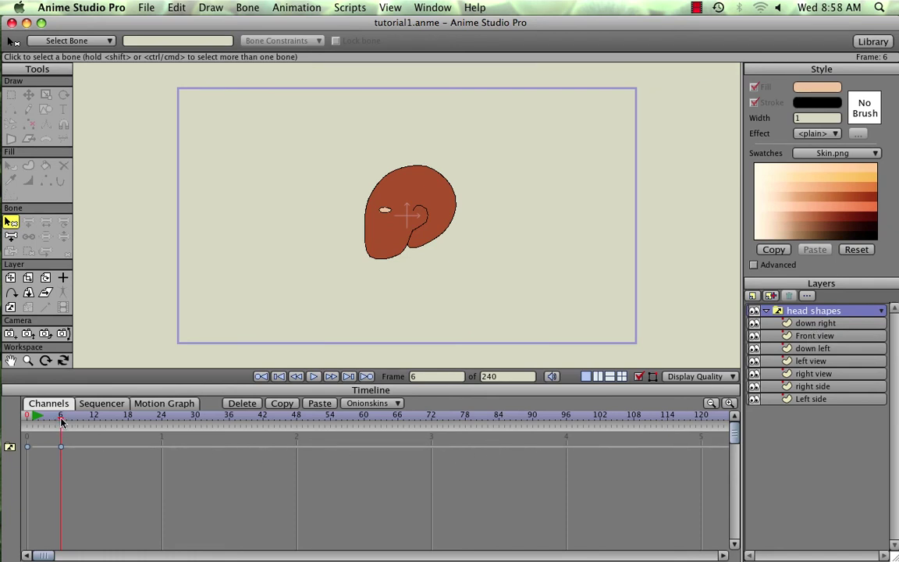
Keyframe the head shapes layer to Front view at frame 12
drag(55, 422, 95, 423)
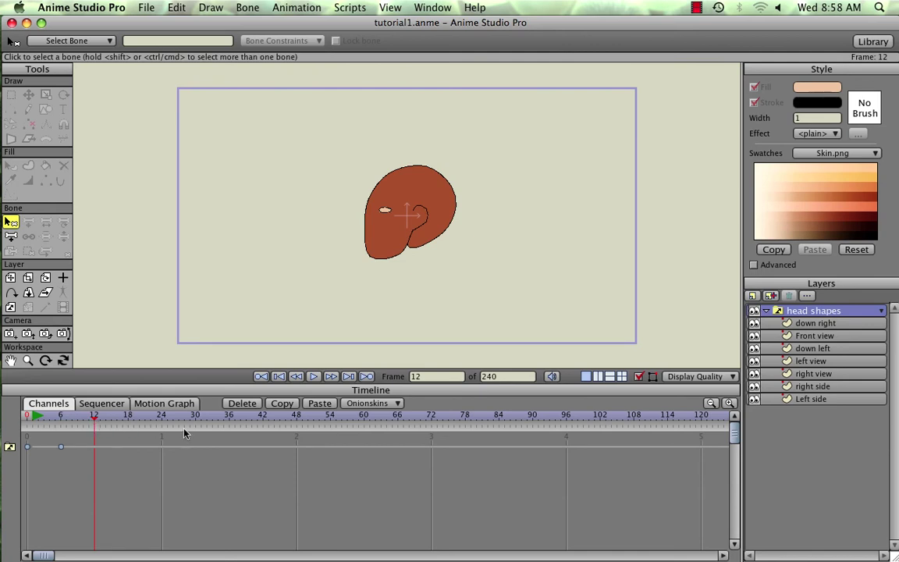
right_click(797, 311)
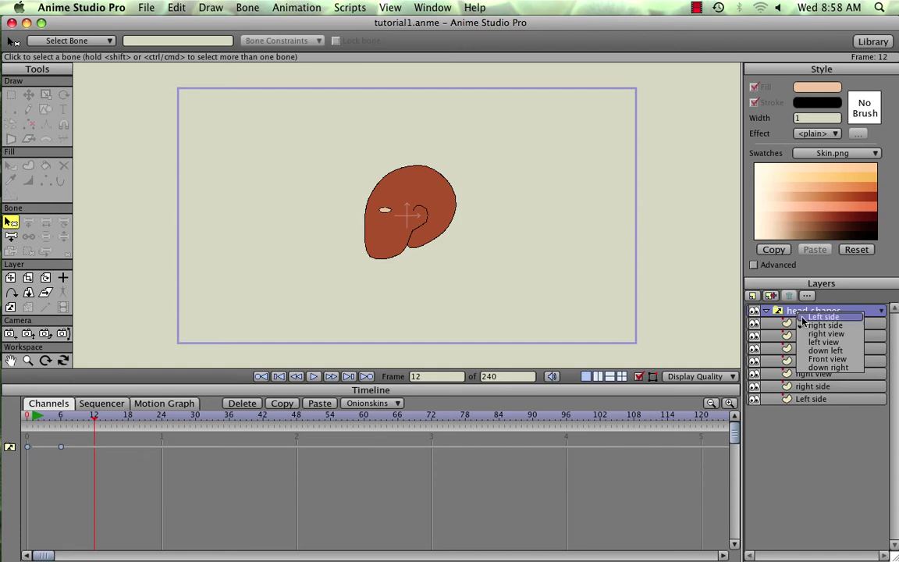
click(813, 359)
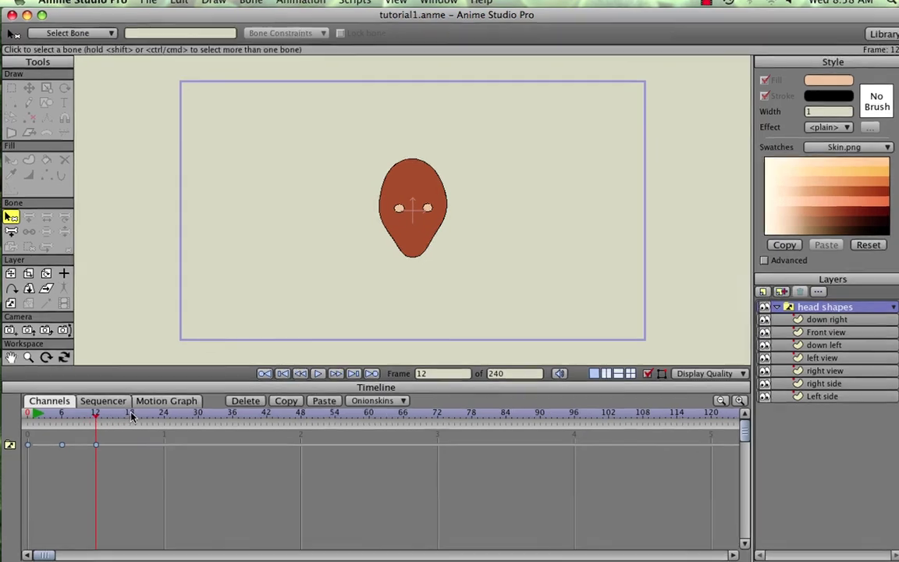
Keyframe the head shapes layer to left view at frame 18, Left side at frame 24 and down left at frame 30
click(131, 416)
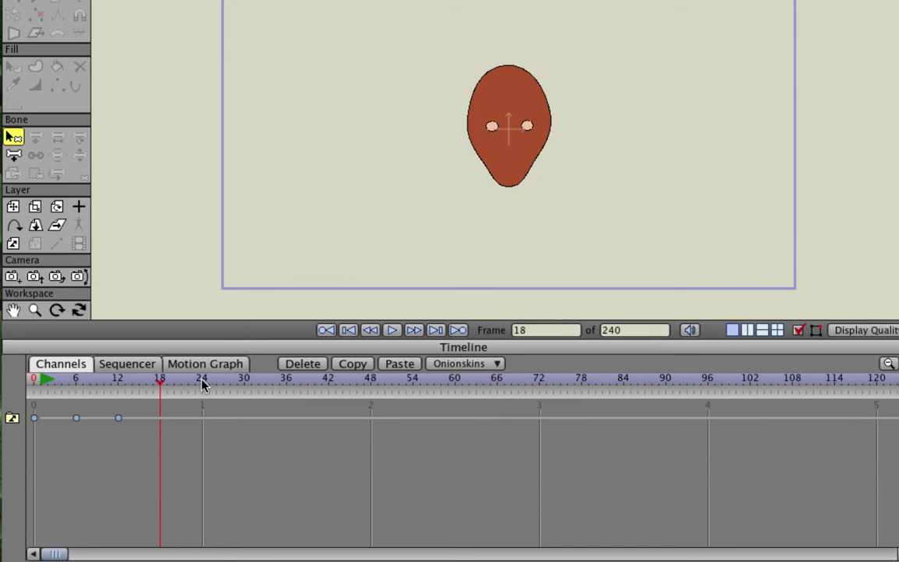
click(202, 382)
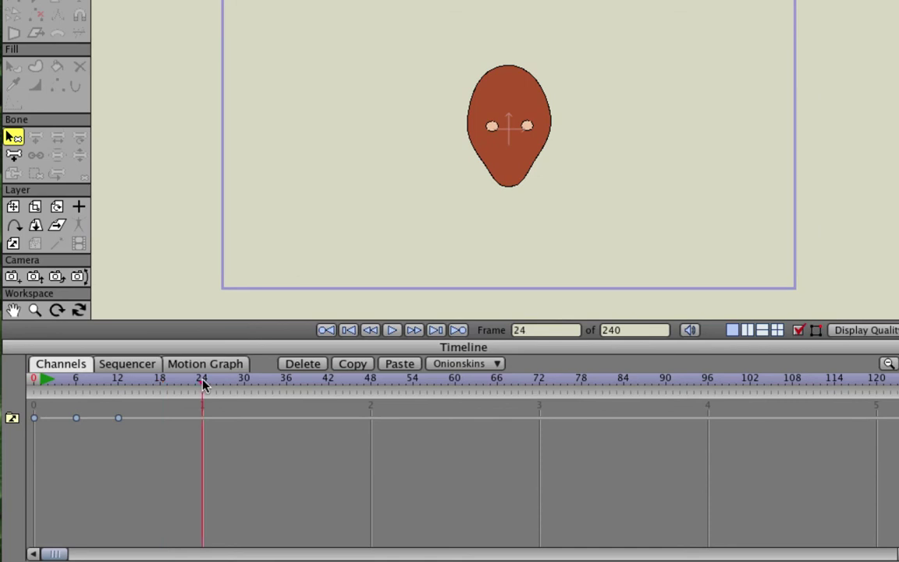
click(161, 383)
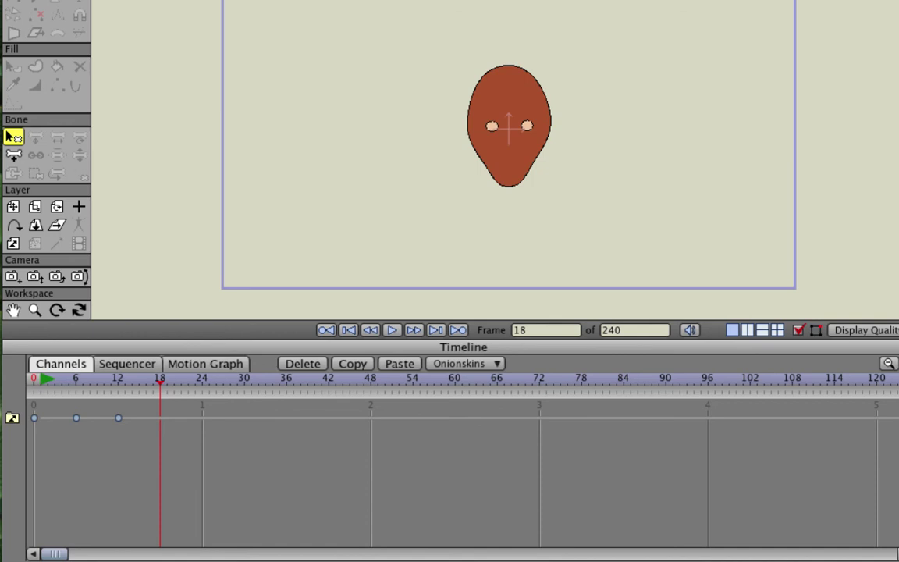
click(202, 382)
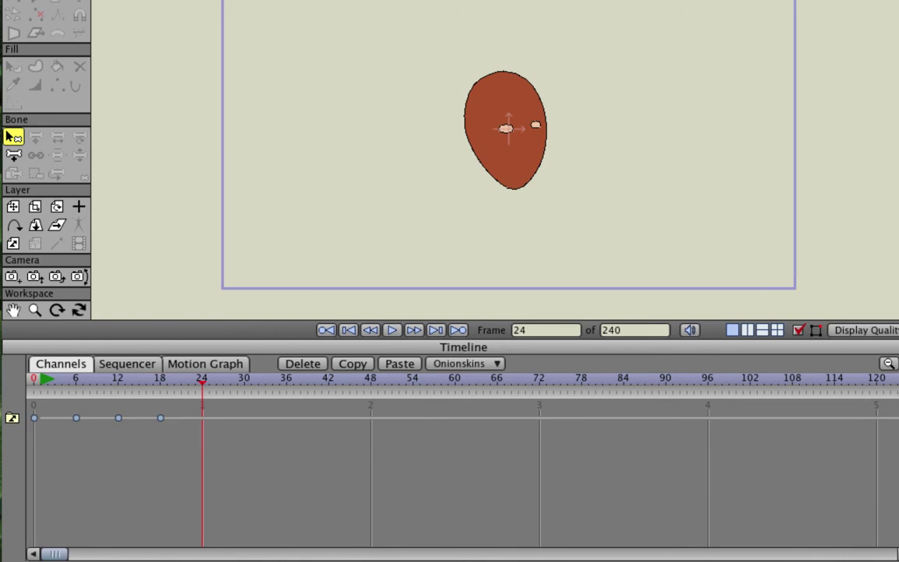
click(245, 383)
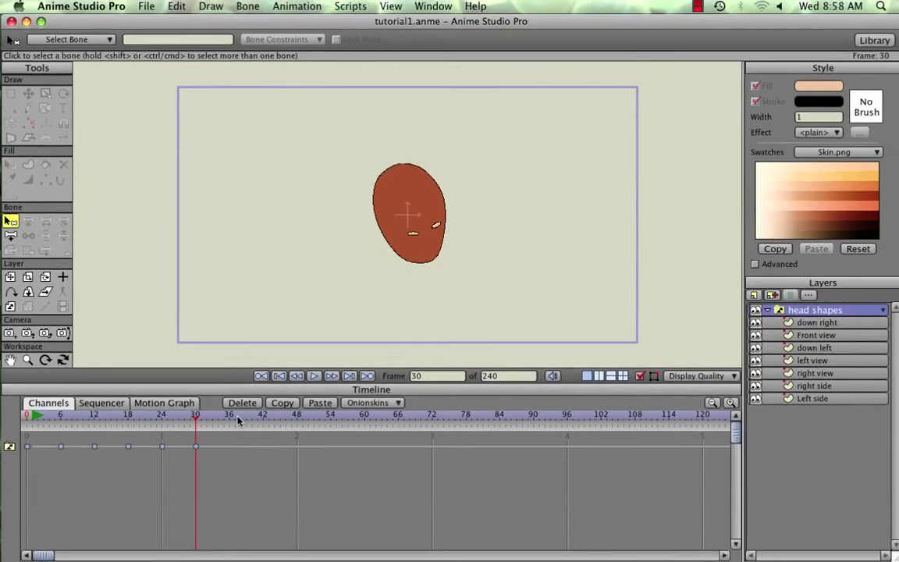
Keyframe the head shapes layer to down right at frame 36 and Front view at frame 42
click(229, 417)
right_click(810, 311)
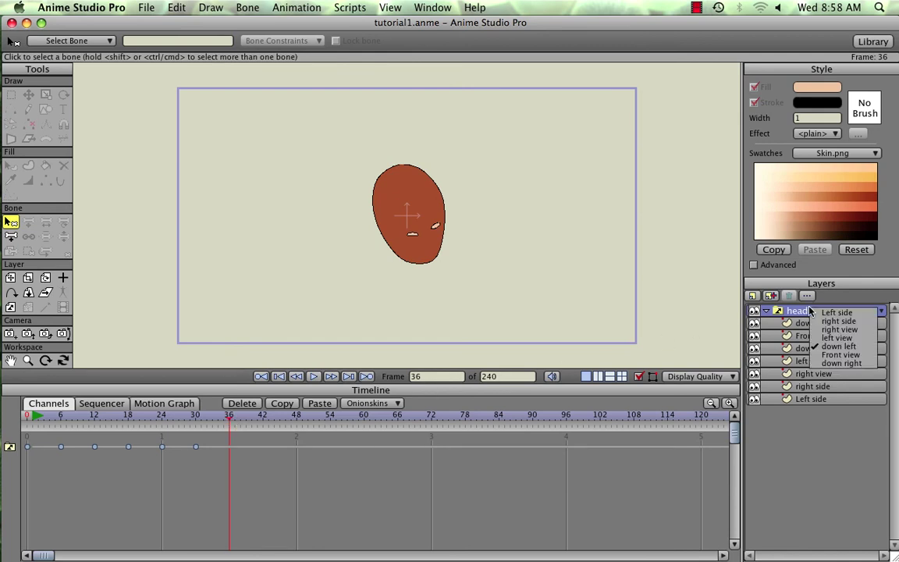
click(842, 364)
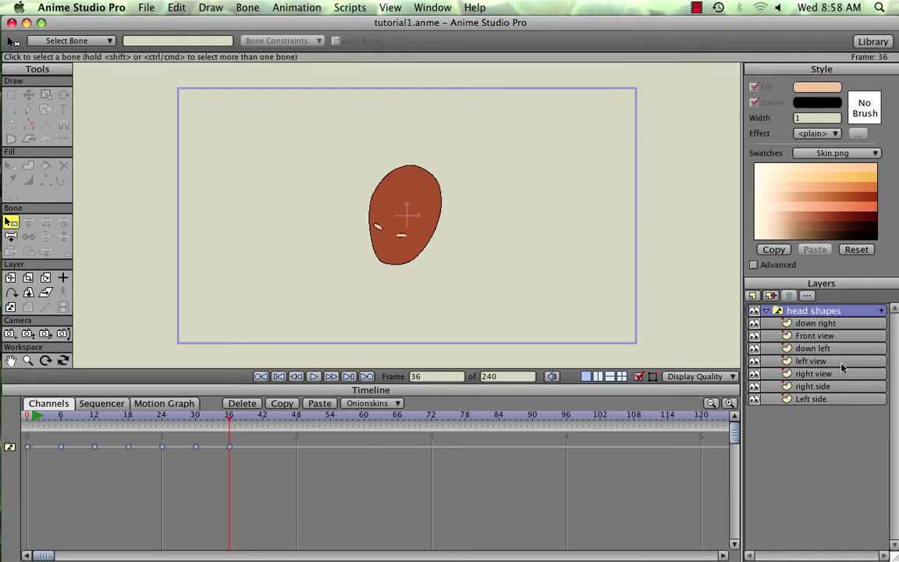
click(264, 416)
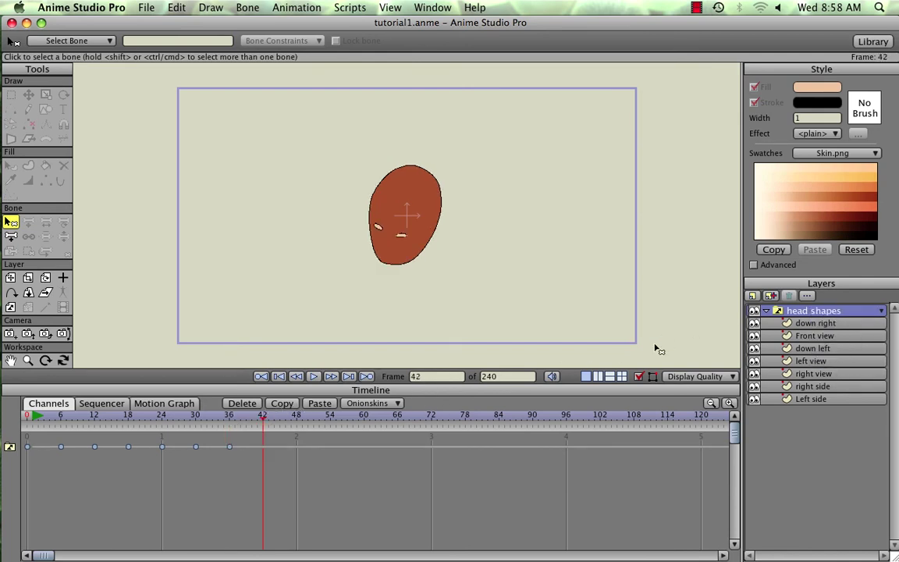
click(808, 313)
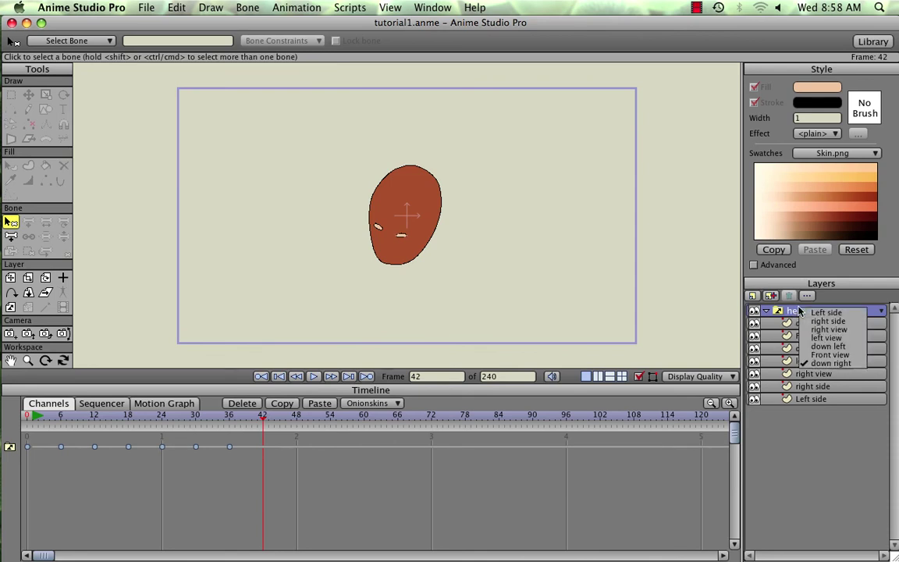
click(829, 354)
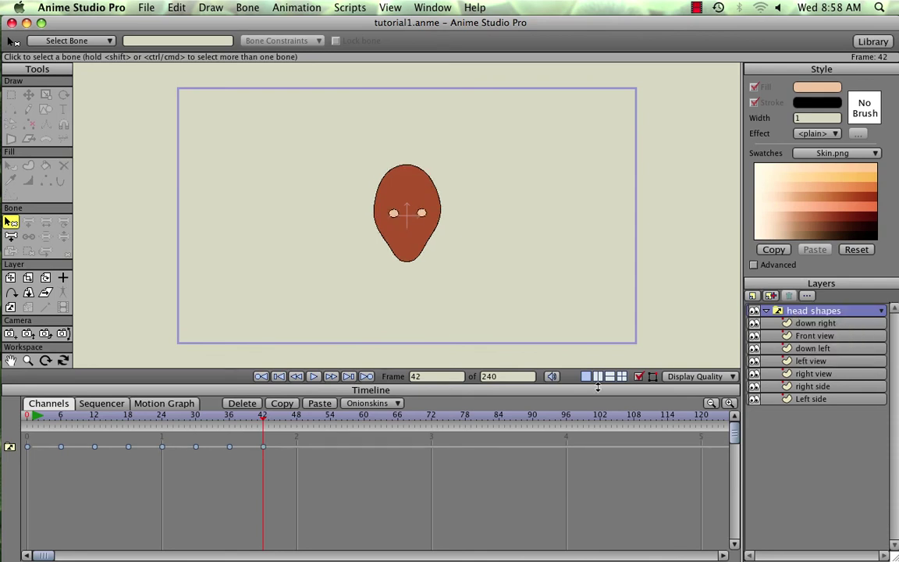
Keyframe the head shapes layer to down right at frame 48
click(296, 417)
click(816, 312)
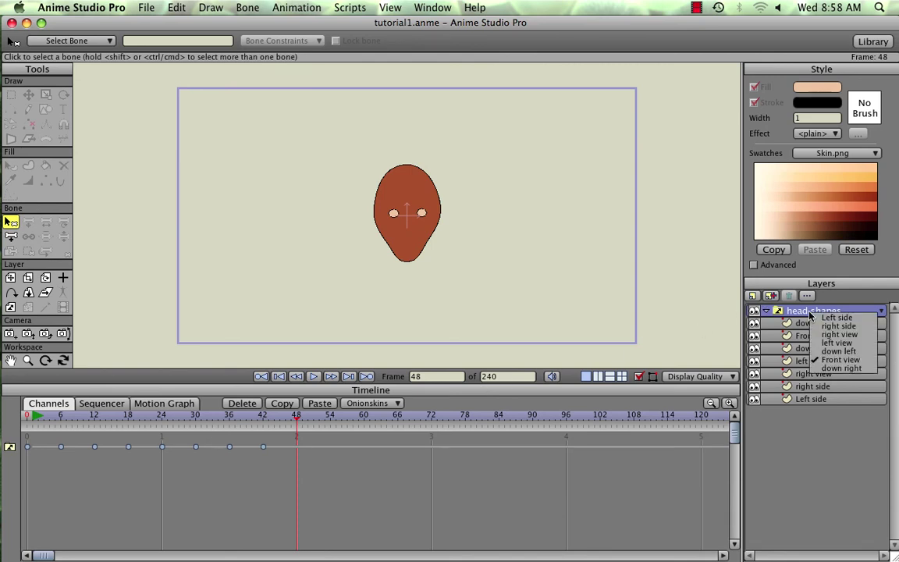
click(837, 368)
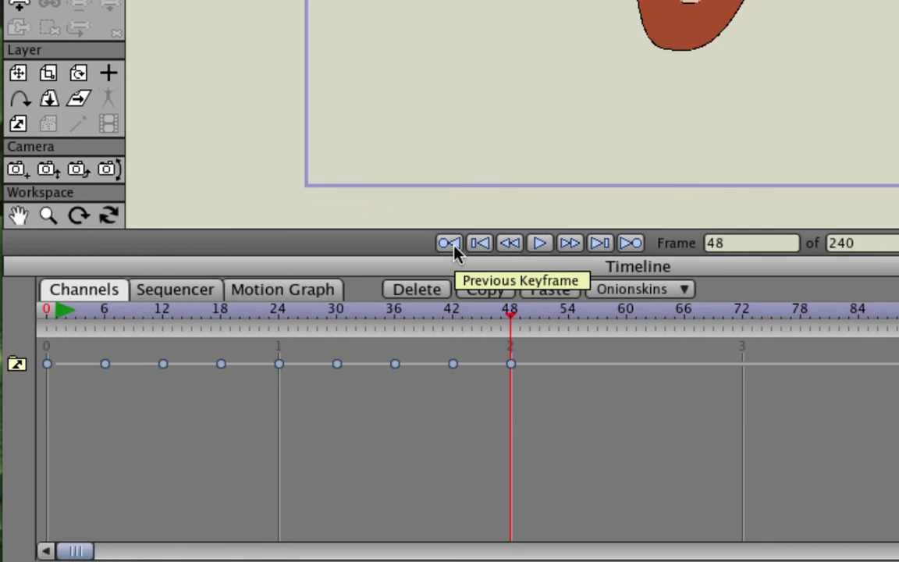
Step back through the switch keyframes from frame 48 to frame 24, and rewind the timeline to frame 0
click(455, 247)
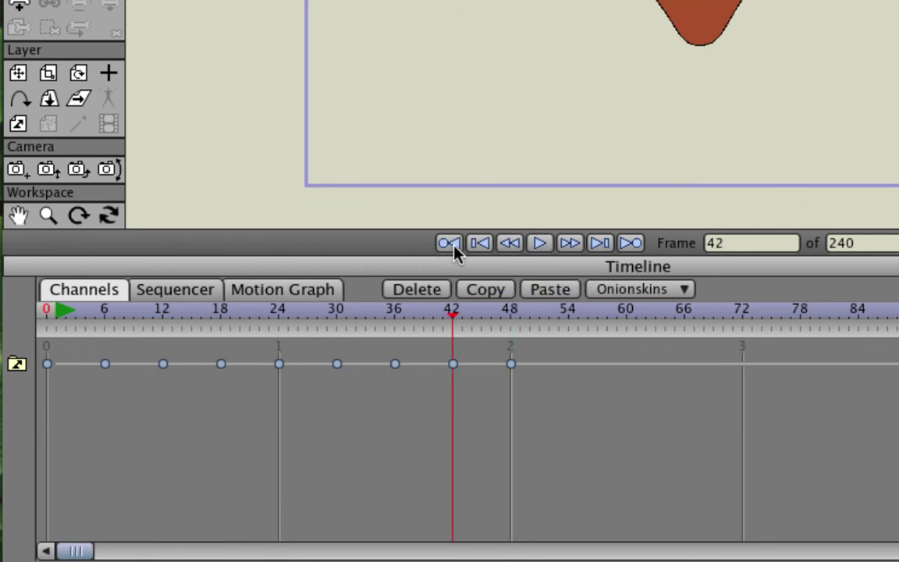
click(455, 246)
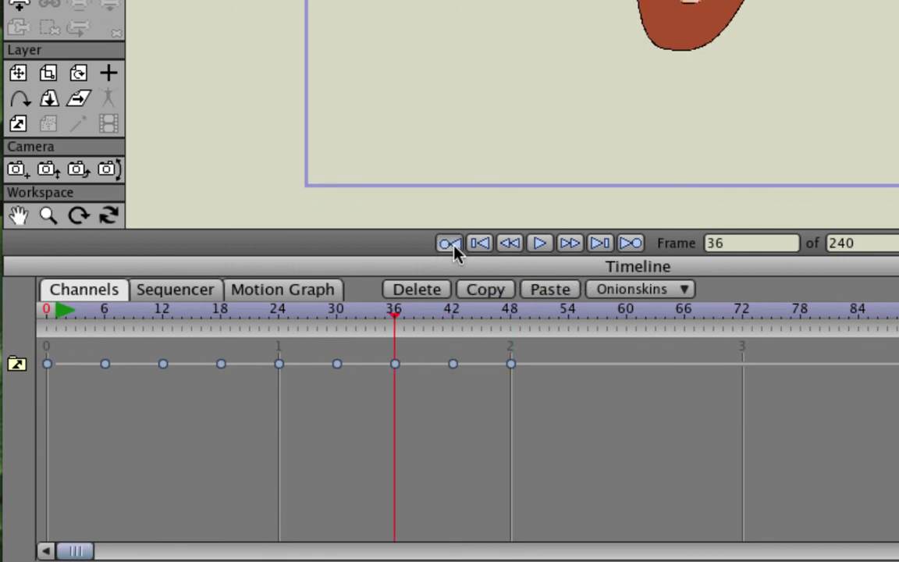
click(455, 246)
click(455, 247)
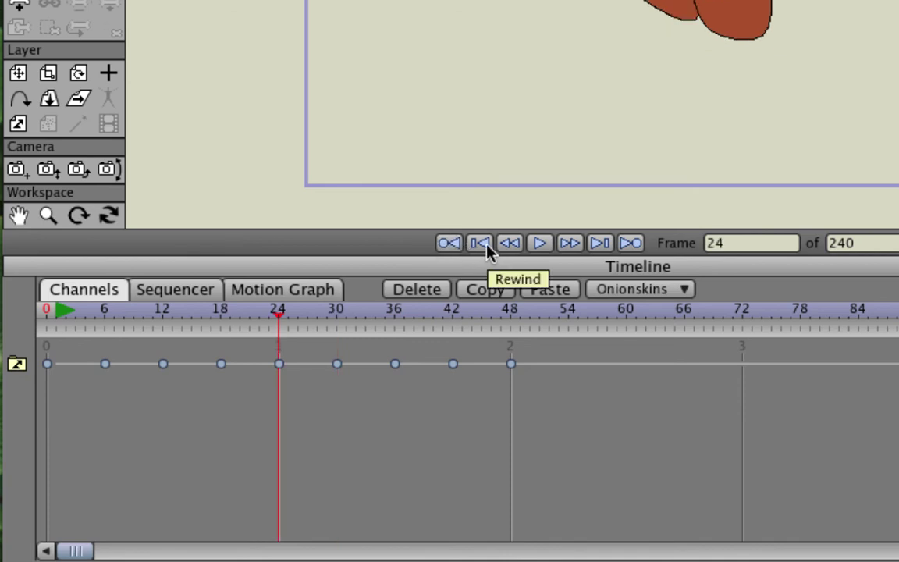
click(480, 243)
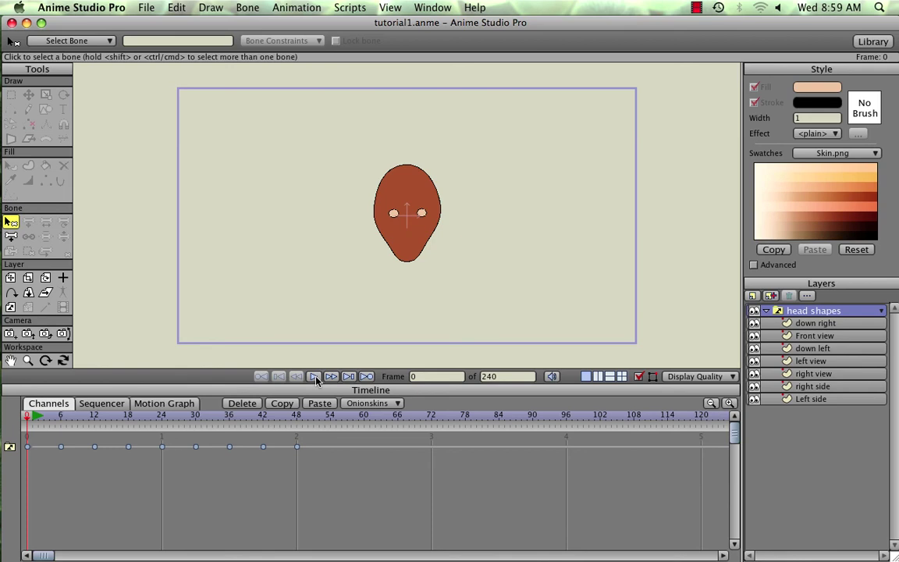
Play the head-turn animation past frame 48, stop it and replay it from the beginning
click(315, 377)
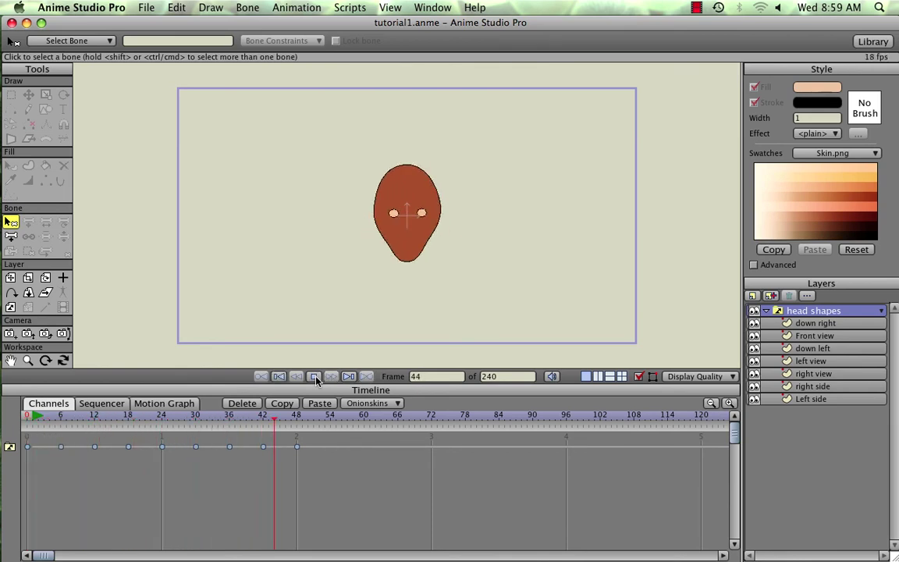
click(315, 377)
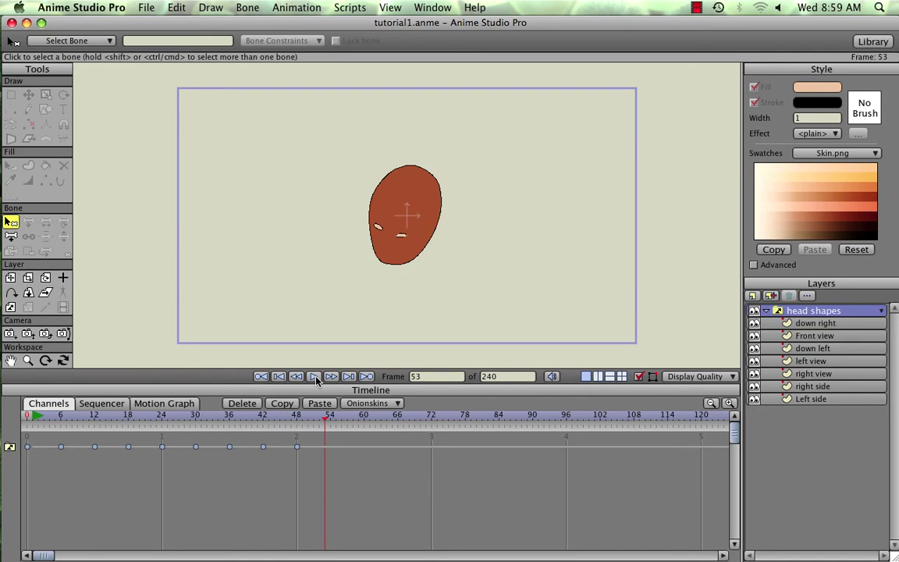
click(260, 377)
click(313, 378)
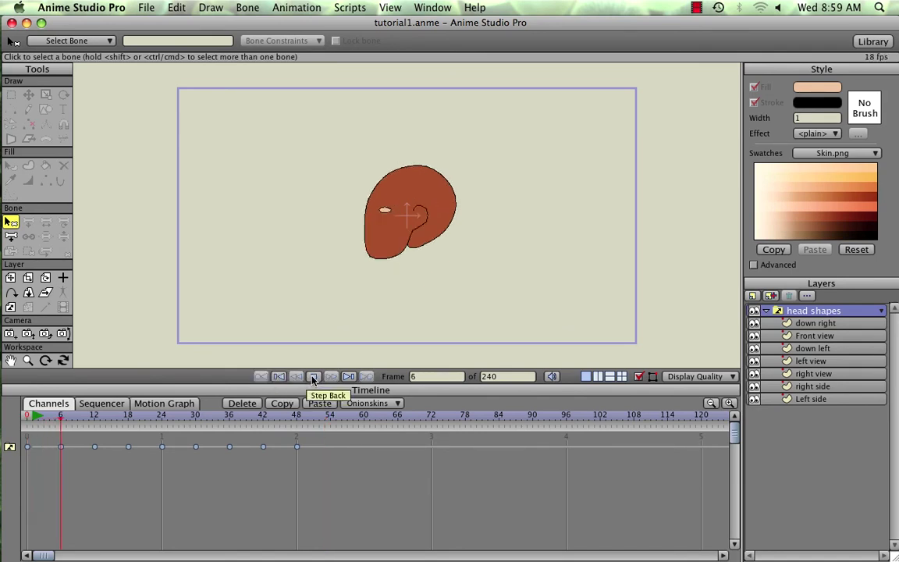